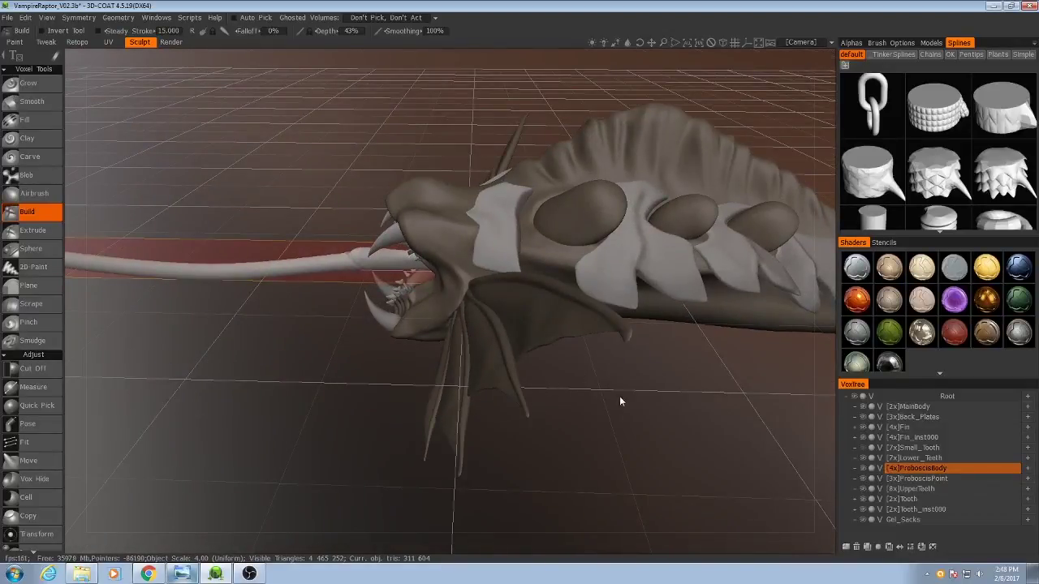
Step: Select the Fin volume and activate the Transform tool on it
{"action": "left_click_drag", "start_coordinate": [619, 399], "coordinate": [471, 355]}
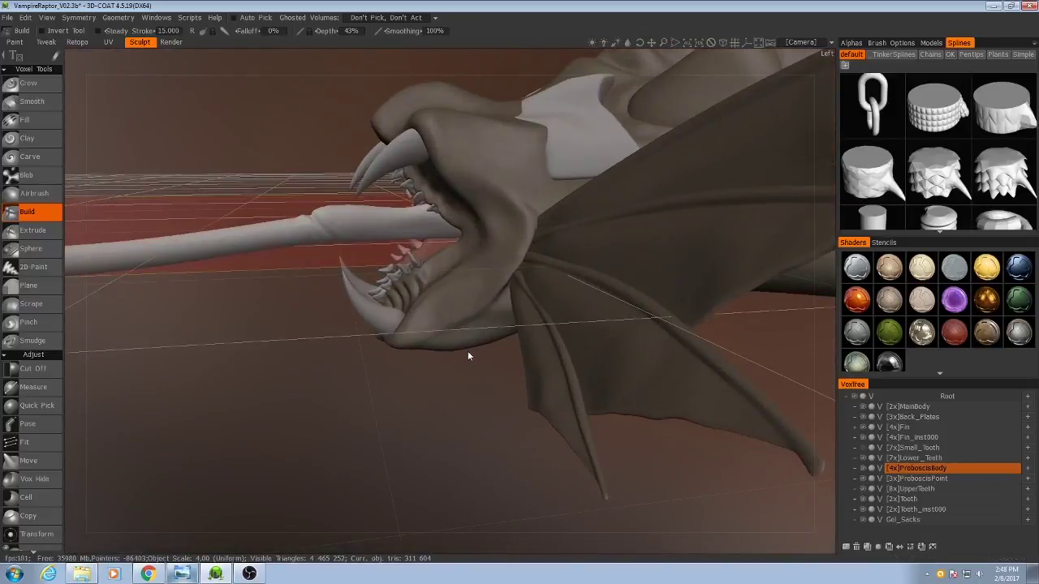
{"action": "left_click_drag", "start_coordinate": [524, 295], "coordinate": [653, 444]}
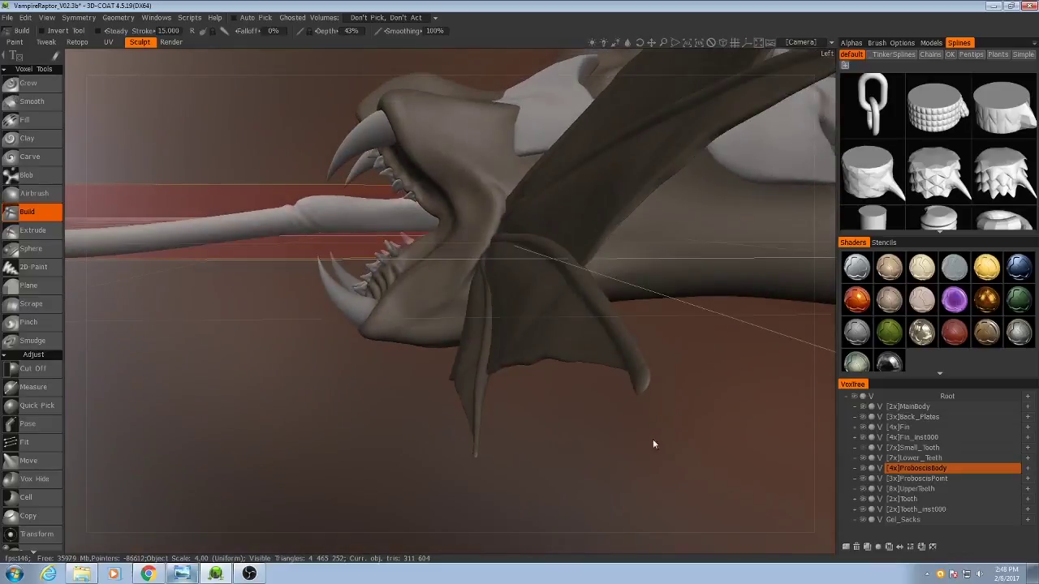
{"action": "left_click", "coordinate": [919, 471]}
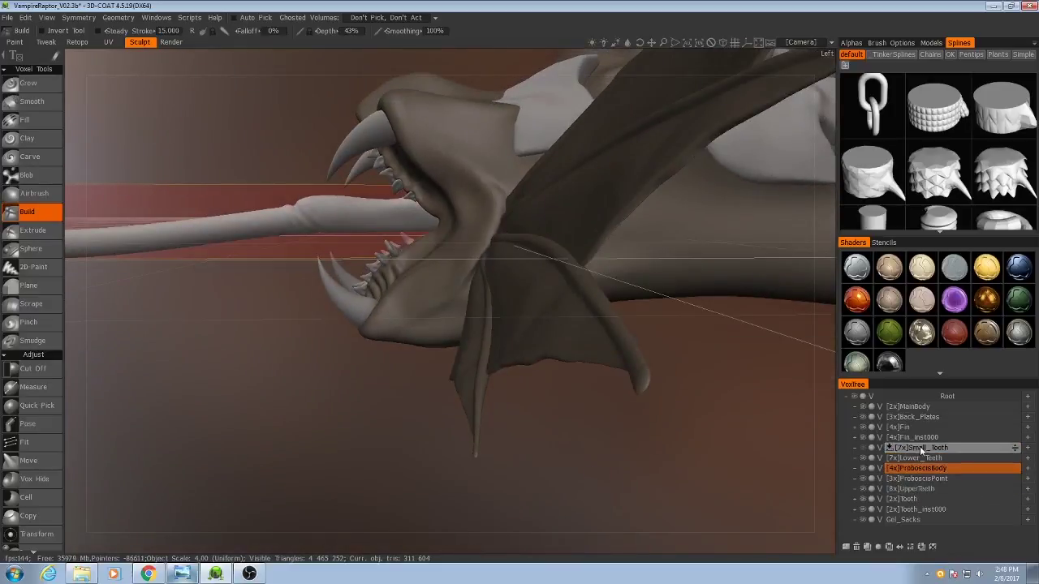
{"action": "left_click", "coordinate": [903, 427]}
{"action": "left_click_drag", "start_coordinate": [734, 417], "coordinate": [616, 421]}
{"action": "key", "text": "t"}
{"action": "left_click_drag", "start_coordinate": [614, 360], "coordinate": [609, 388]}
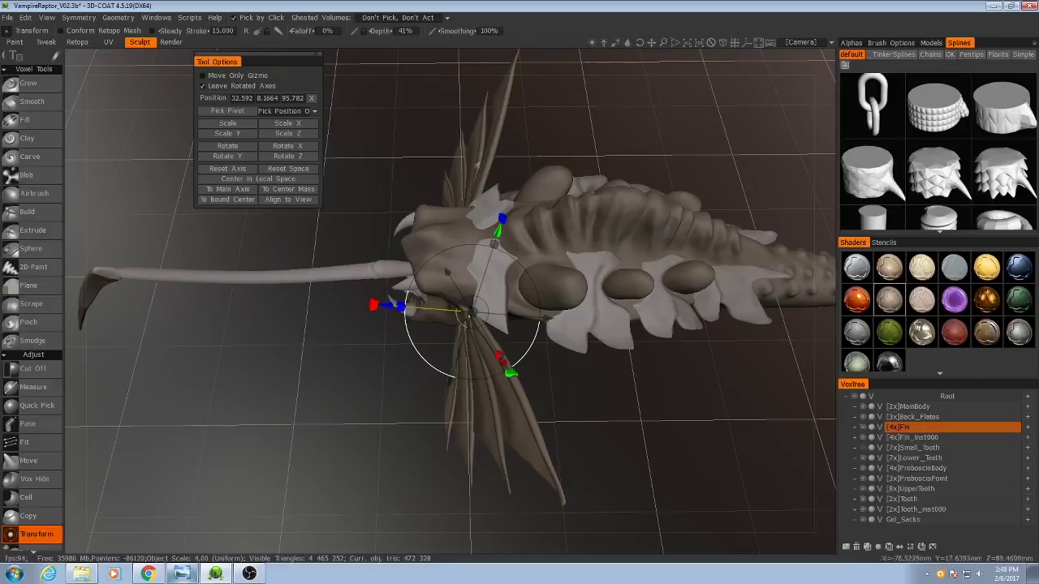
Step: Change the parent of the Fin_inst000 volume to Fin
{"action": "left_click", "coordinate": [917, 438]}
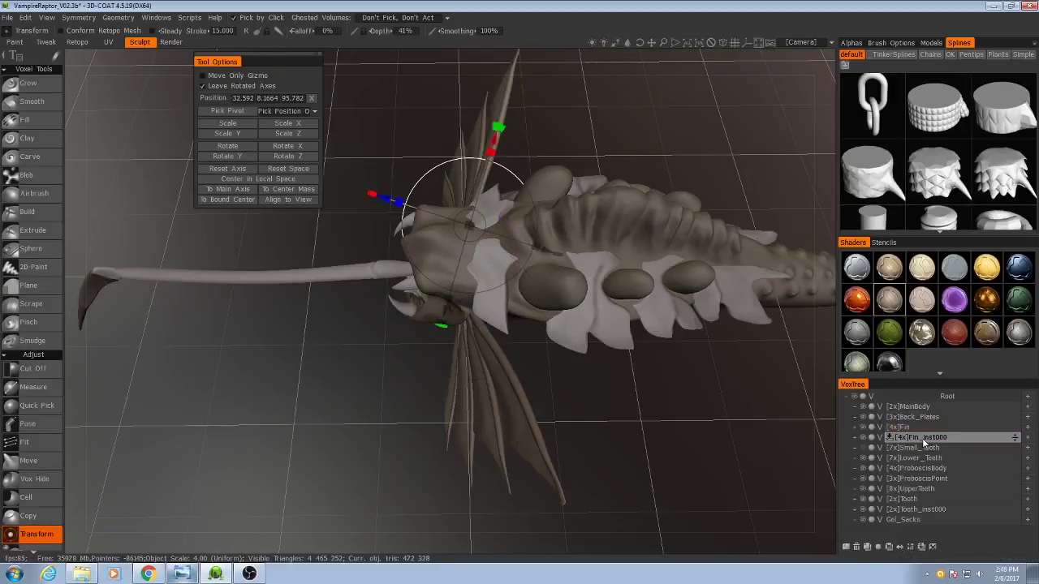
{"action": "right_click", "coordinate": [923, 437]}
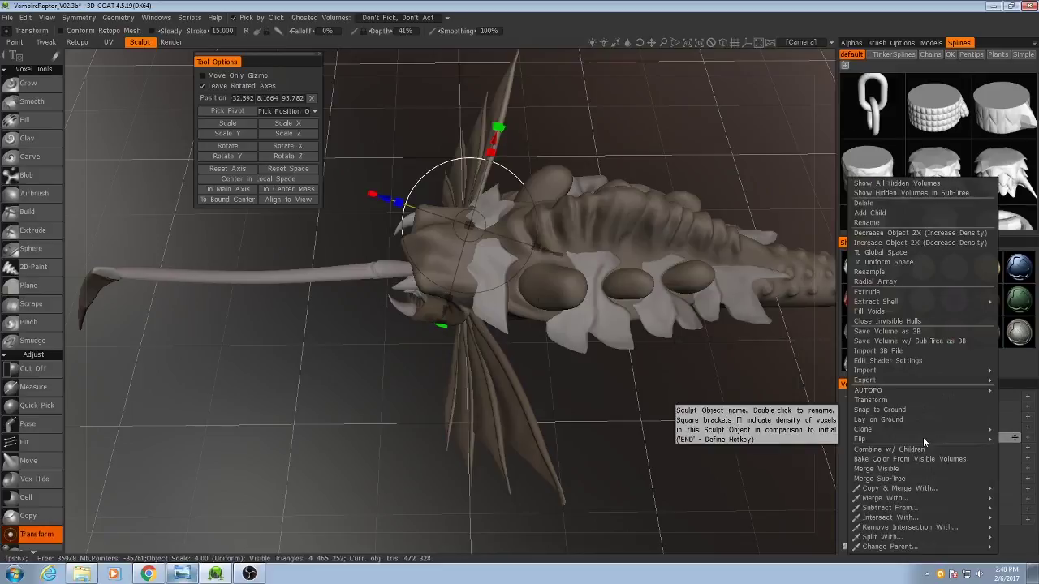
{"action": "mouse_move", "coordinate": [897, 549]}
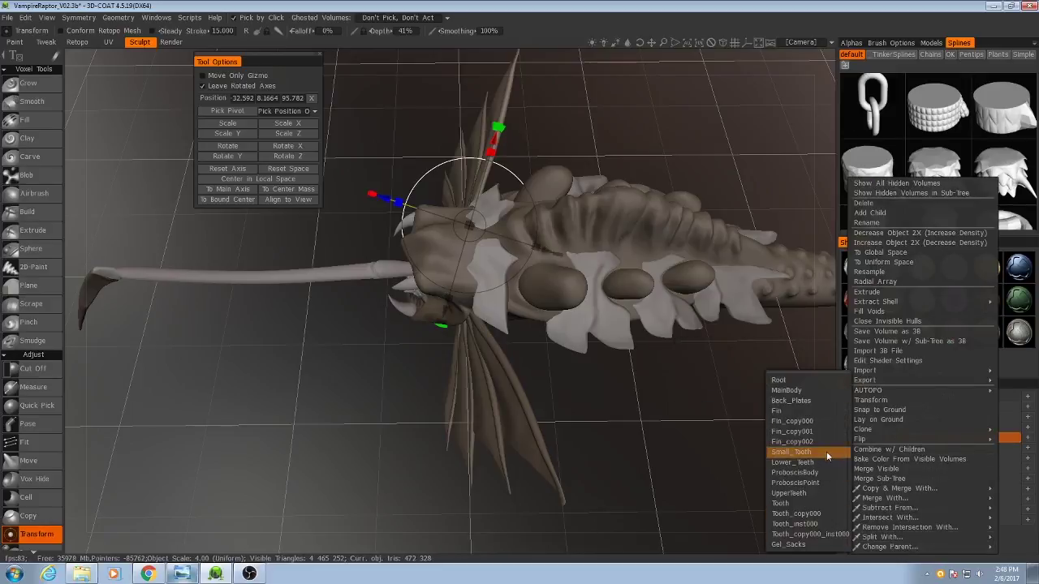
{"action": "left_click", "coordinate": [788, 412]}
Step: Select the Fin volume and reset its transform axis
{"action": "left_click", "coordinate": [915, 426]}
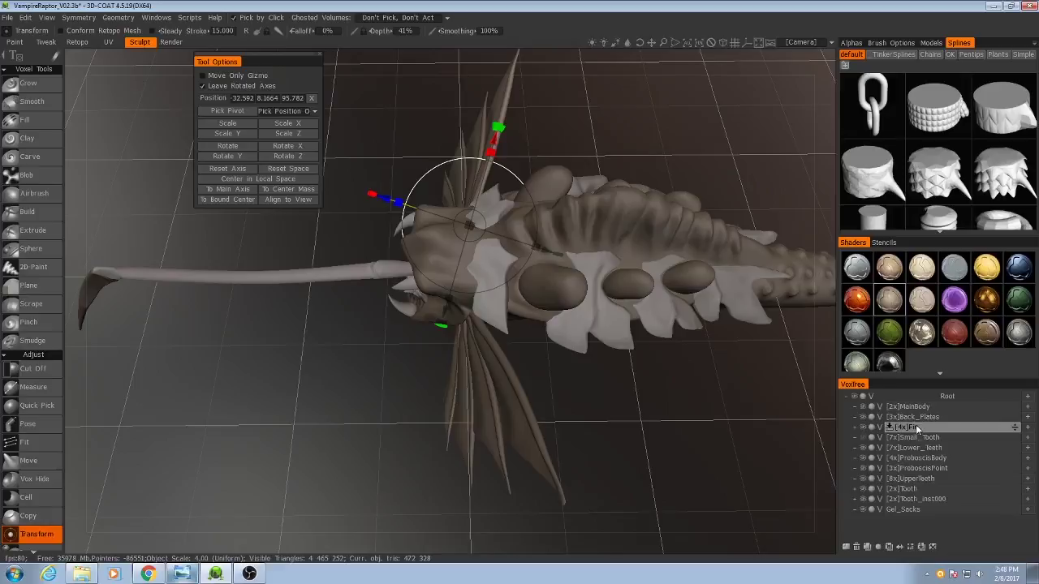
{"action": "left_click_drag", "start_coordinate": [552, 319], "coordinate": [583, 322]}
{"action": "key", "text": "ctrl+z"}
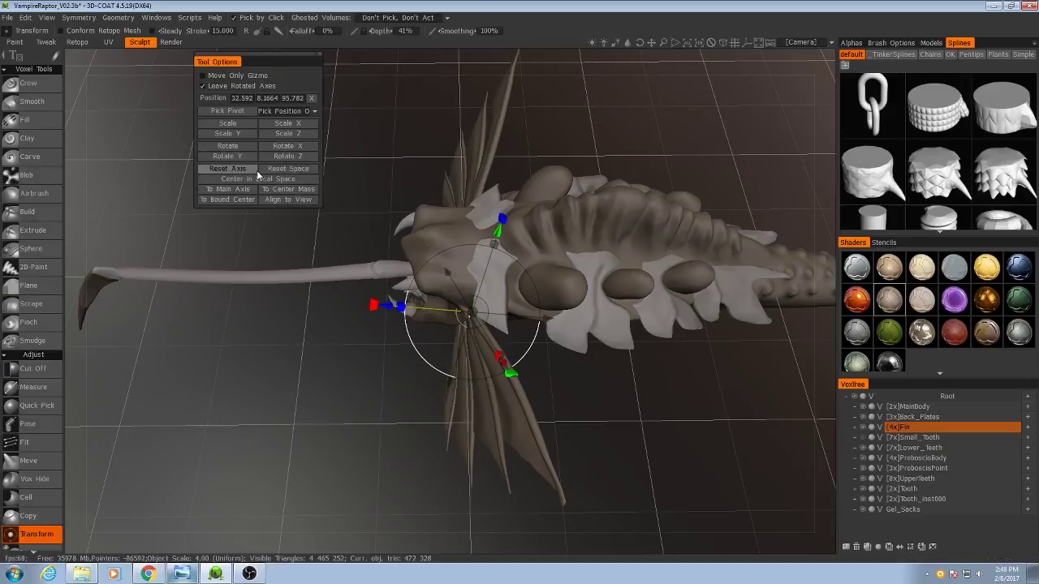
{"action": "left_click", "coordinate": [230, 169]}
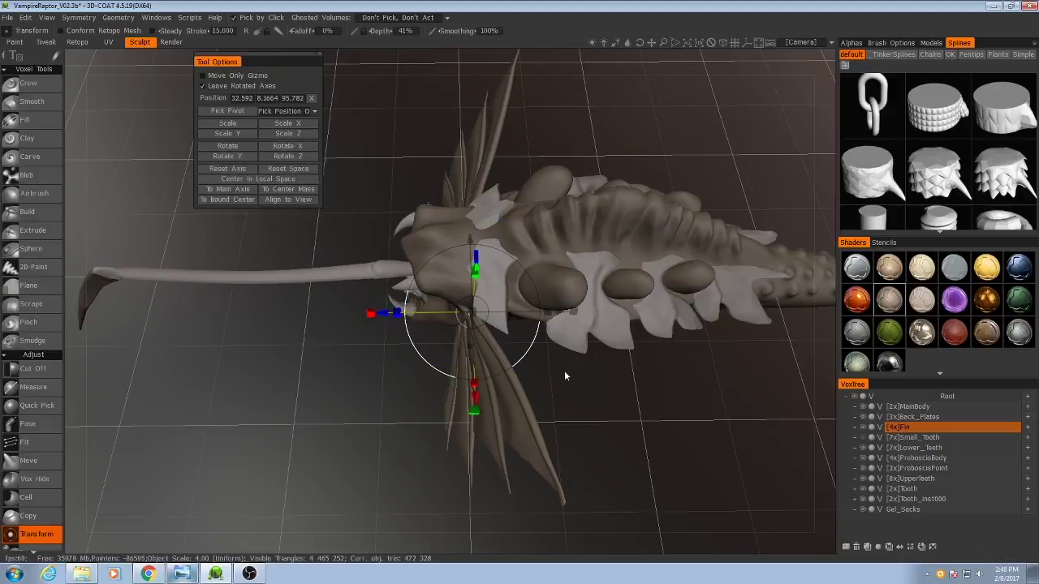
{"action": "left_click_drag", "start_coordinate": [564, 370], "coordinate": [535, 338]}
{"action": "scroll", "coordinate": [527, 329], "scroll_direction": "up", "scroll_amount": 4}
{"action": "left_click_drag", "start_coordinate": [536, 337], "coordinate": [590, 317]}
Step: Reshape the MainBody surface around the base of the fin with the Move tool so the flesh blends toward it
{"action": "left_click", "coordinate": [914, 407]}
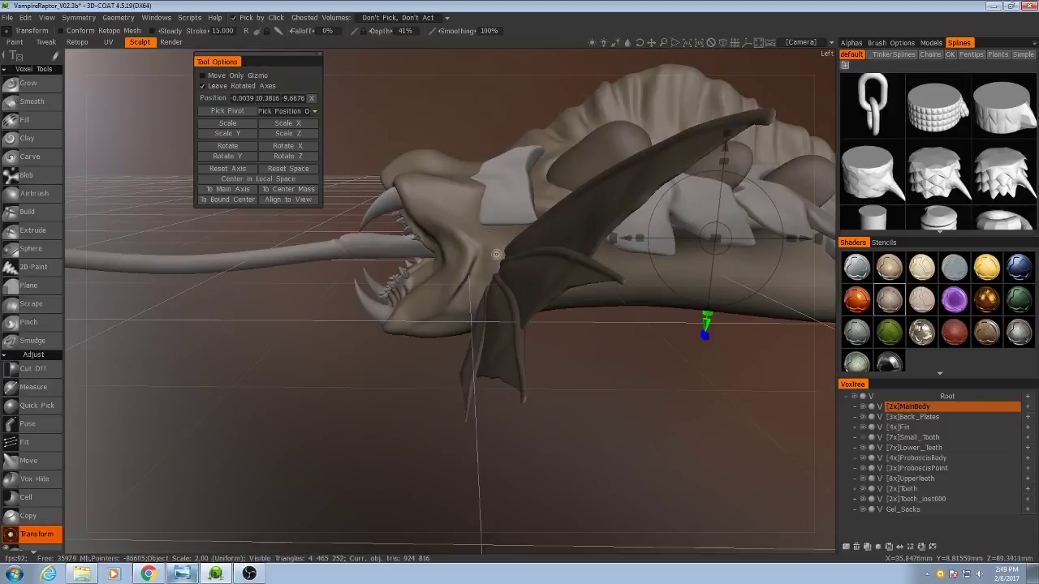
{"action": "left_click", "coordinate": [29, 461]}
{"action": "scroll", "coordinate": [447, 244], "scroll_direction": "up", "scroll_amount": 5}
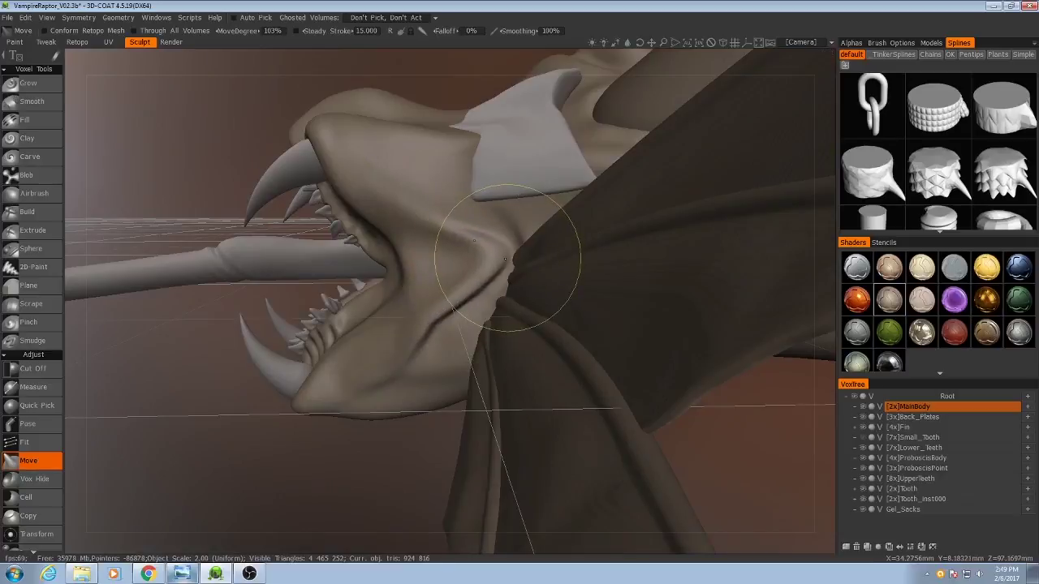
{"action": "left_click_drag", "start_coordinate": [505, 259], "coordinate": [502, 286]}
{"action": "mouse_move", "coordinate": [454, 333]}
{"action": "left_mouse_down", "text": "alt"}
{"action": "mouse_move", "coordinate": [482, 304]}
{"action": "mouse_move", "coordinate": [480, 234]}
{"action": "mouse_move", "coordinate": [552, 243]}
{"action": "left_mouse_up", "text": "alt"}
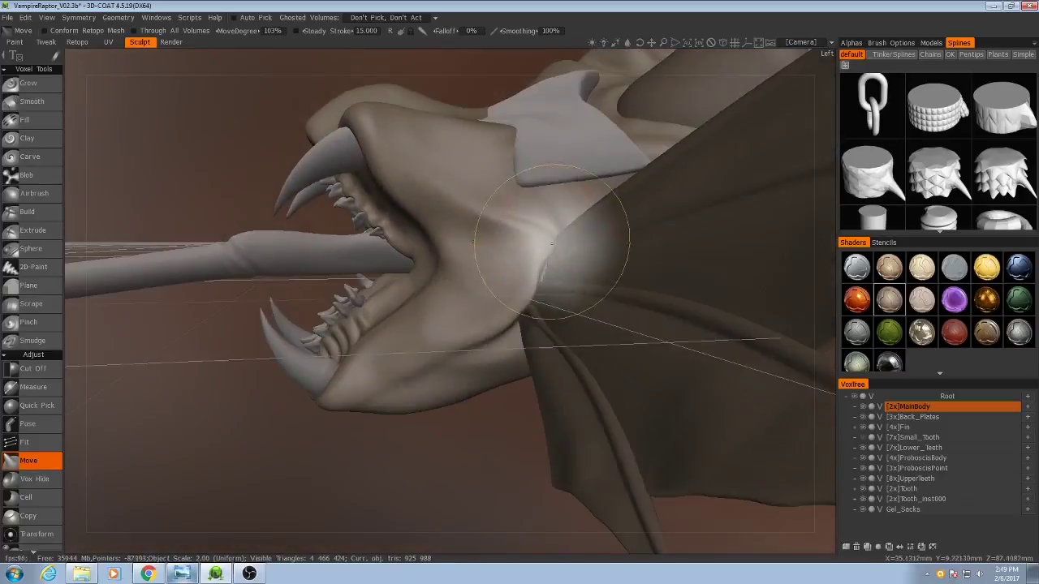
{"action": "middle_click_drag", "start_coordinate": [552, 242], "coordinate": [434, 252]}
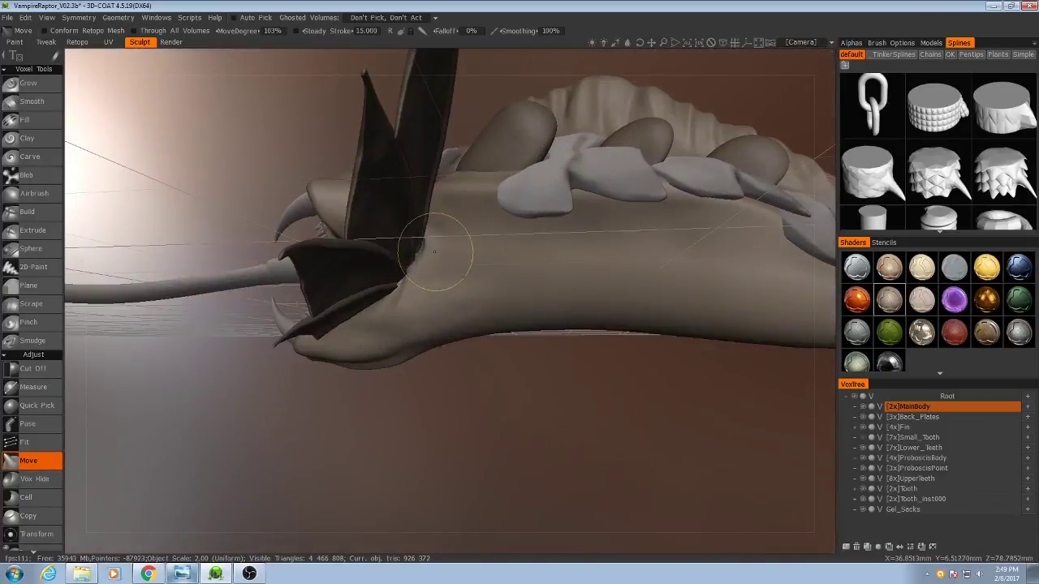
{"action": "left_click_drag", "start_coordinate": [434, 252], "coordinate": [413, 274]}
{"action": "scroll", "coordinate": [435, 268], "scroll_direction": "down", "scroll_amount": 5}
{"action": "mouse_move", "coordinate": [434, 268]}
{"action": "left_mouse_down", "text": "alt"}
{"action": "mouse_move", "coordinate": [505, 366]}
{"action": "mouse_move", "coordinate": [454, 276]}
{"action": "mouse_move", "coordinate": [552, 309]}
{"action": "left_mouse_up", "text": "alt"}
Step: Review the creature photos in Reference_Comp.jpg in Windows Photo Viewer, then compare the sculpt's head and open mouth in 3D-Coat
{"action": "left_click", "coordinate": [182, 574]}
{"action": "left_click_drag", "start_coordinate": [864, 206], "coordinate": [842, 240]}
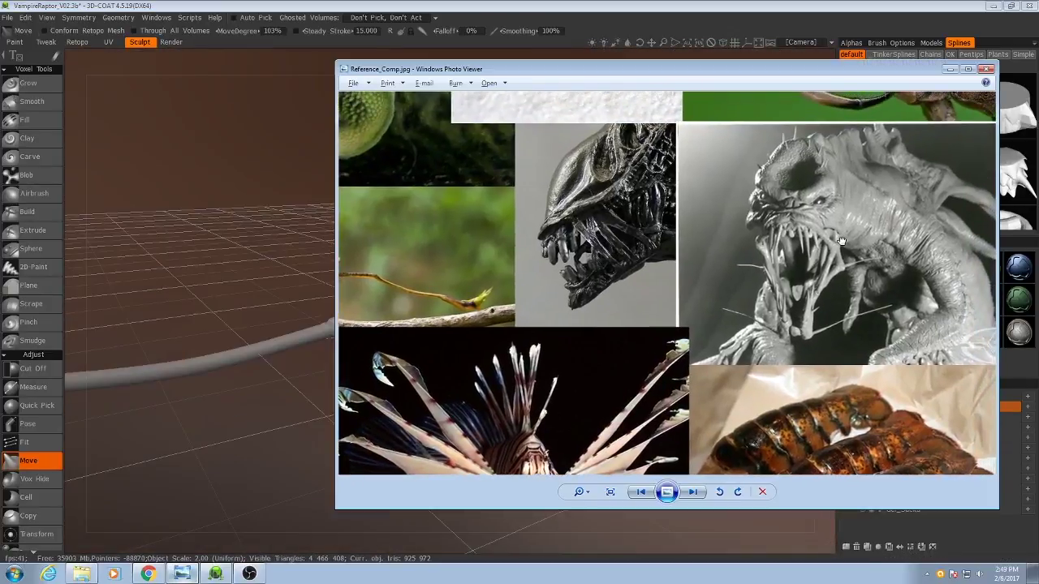
{"action": "left_click", "coordinate": [949, 71]}
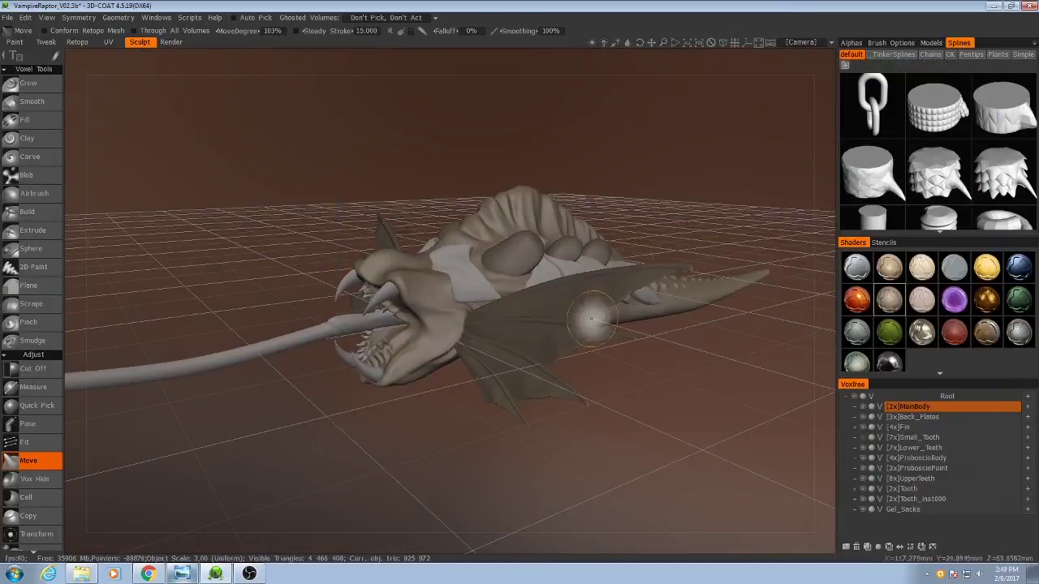
{"action": "scroll", "coordinate": [563, 468], "scroll_direction": "up", "scroll_amount": 3}
{"action": "middle_click_drag", "start_coordinate": [555, 480], "coordinate": [528, 418]}
{"action": "middle_click_drag", "start_coordinate": [453, 379], "coordinate": [629, 428]}
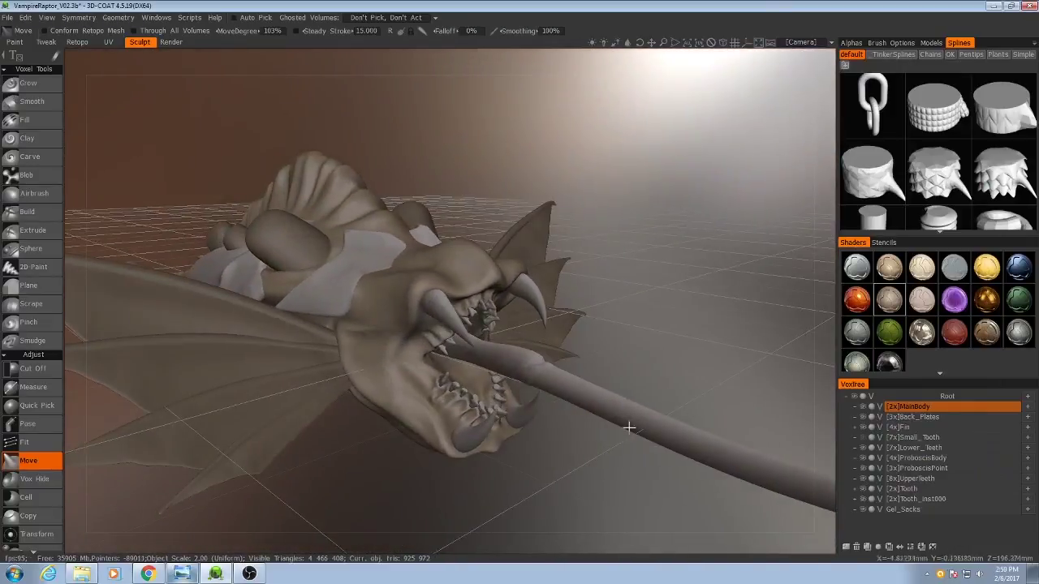
{"action": "left_click", "coordinate": [891, 408]}
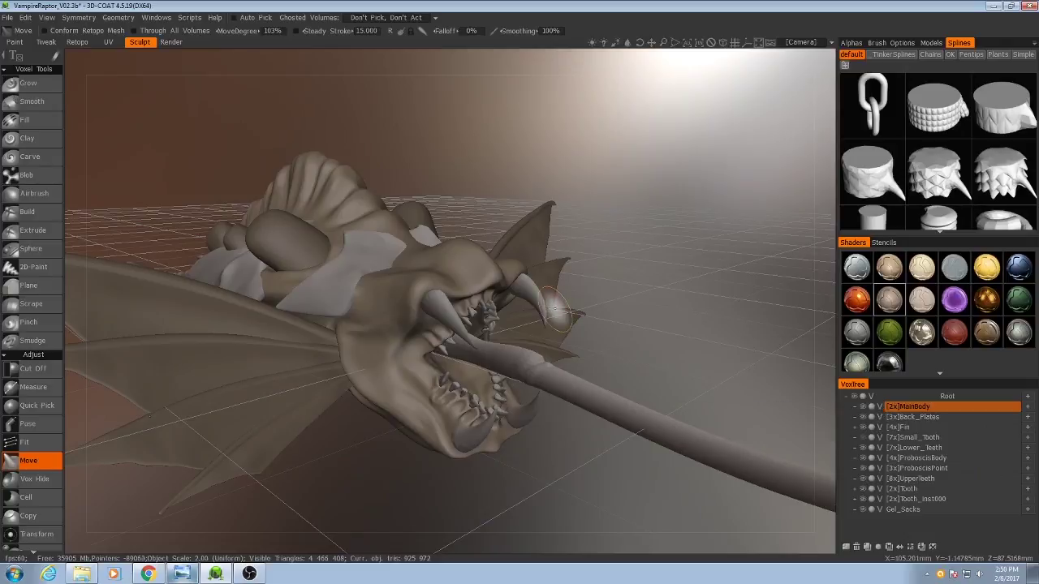
Step: Try to pull a leg with pointed toes out of the MainBody's flank behind the fin using the Move tool
{"action": "mouse_move", "coordinate": [615, 325]}
{"action": "left_mouse_down"}
{"action": "mouse_move", "coordinate": [411, 377]}
{"action": "mouse_move", "coordinate": [401, 295]}
{"action": "mouse_move", "coordinate": [444, 366]}
{"action": "left_mouse_up"}
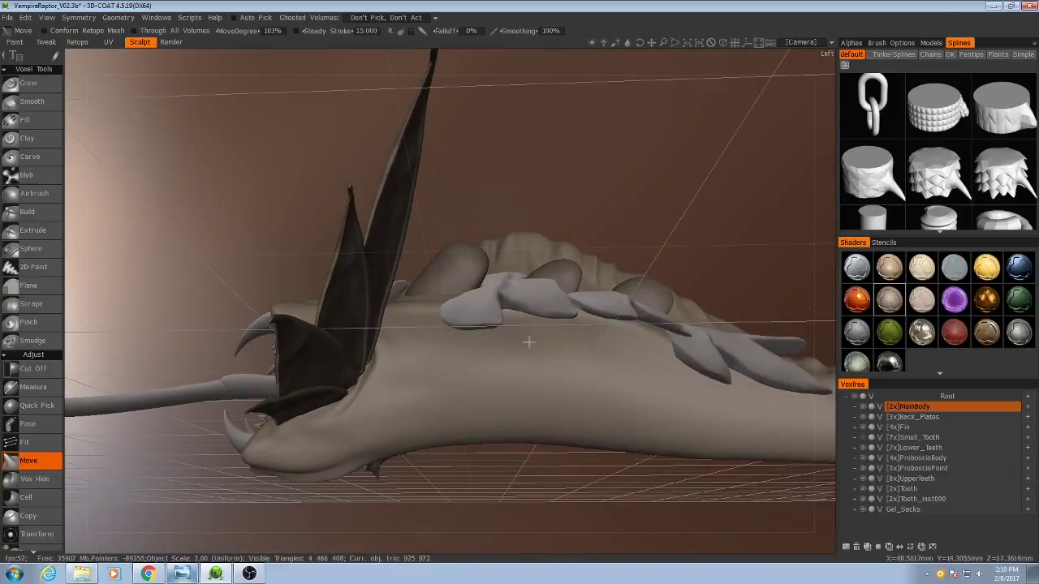
{"action": "mouse_move", "coordinate": [529, 343]}
{"action": "left_mouse_down"}
{"action": "mouse_move", "coordinate": [484, 302]}
{"action": "mouse_move", "coordinate": [470, 334]}
{"action": "mouse_move", "coordinate": [378, 362]}
{"action": "mouse_move", "coordinate": [365, 443]}
{"action": "mouse_move", "coordinate": [482, 469]}
{"action": "left_mouse_up"}
{"action": "scroll", "coordinate": [486, 313], "scroll_direction": "up", "scroll_amount": 3}
{"action": "left_click_drag", "start_coordinate": [433, 365], "coordinate": [628, 445]}
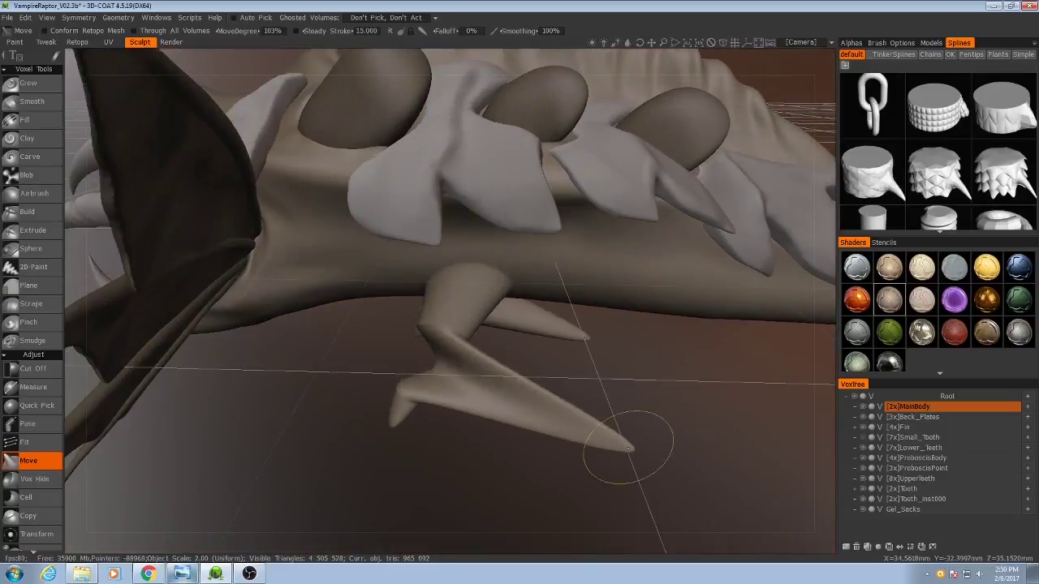
{"action": "mouse_move", "coordinate": [505, 424]}
{"action": "left_mouse_down"}
{"action": "mouse_move", "coordinate": [487, 483]}
{"action": "mouse_move", "coordinate": [448, 531]}
{"action": "left_mouse_up"}
{"action": "scroll", "coordinate": [568, 381], "scroll_direction": "down", "scroll_amount": 3}
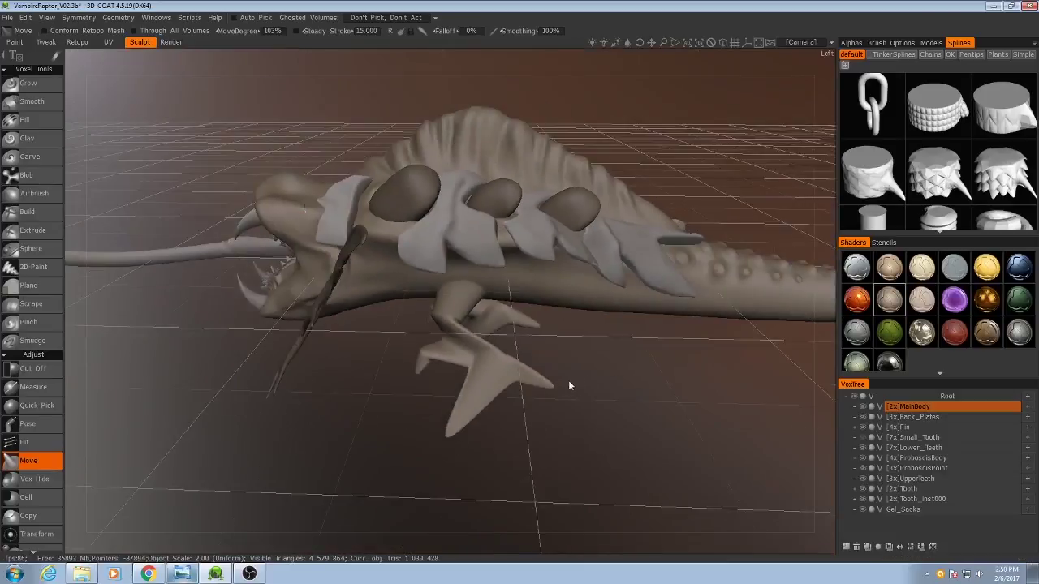
{"action": "left_click_drag", "start_coordinate": [570, 384], "coordinate": [626, 355]}
Step: Undo the Move strokes that formed the leg on the MainBody
{"action": "key", "text": "ctrl+z"}
{"action": "key", "text": "ctrl+z"}
{"action": "key", "text": "ctrl+z"}
{"action": "key", "text": "ctrl+z"}
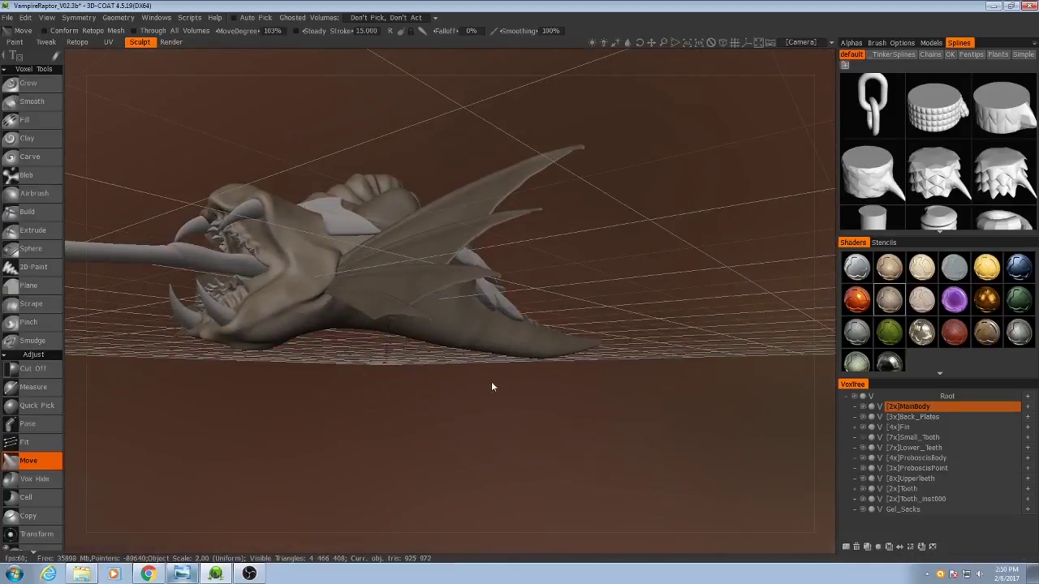
Step: Examine the flank and underside of the MainBody behind the fin, below the side plates
{"action": "left_click_drag", "start_coordinate": [492, 382], "coordinate": [405, 423]}
{"action": "scroll", "coordinate": [449, 428], "scroll_direction": "up", "scroll_amount": 4}
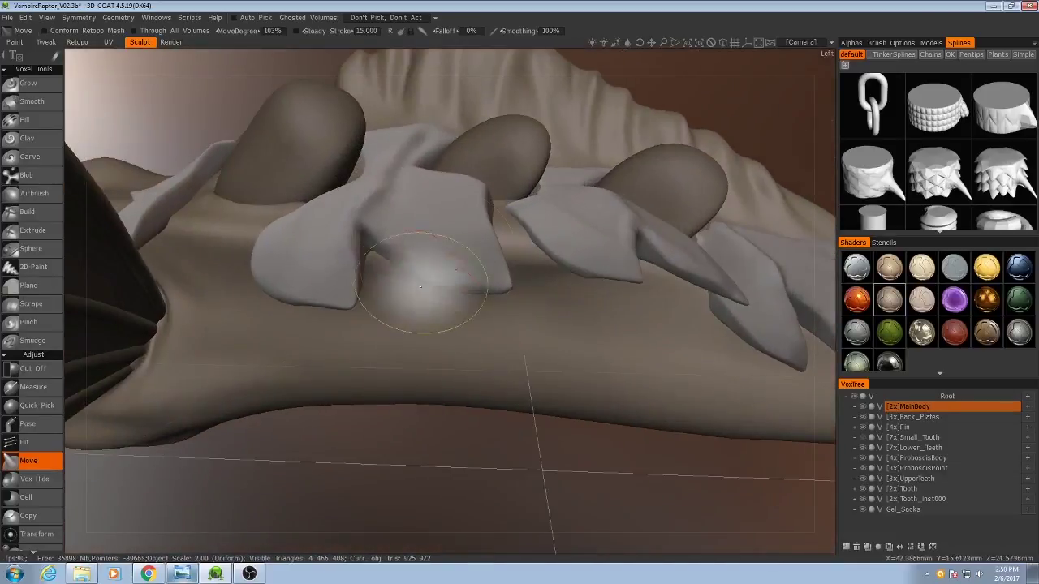
{"action": "mouse_move", "coordinate": [441, 279]}
{"action": "left_mouse_down", "text": "alt"}
{"action": "mouse_move", "coordinate": [454, 324]}
{"action": "mouse_move", "coordinate": [417, 284]}
{"action": "mouse_move", "coordinate": [420, 320]}
{"action": "mouse_move", "coordinate": [438, 300]}
{"action": "mouse_move", "coordinate": [390, 332]}
{"action": "mouse_move", "coordinate": [489, 371]}
{"action": "mouse_move", "coordinate": [433, 355]}
{"action": "mouse_move", "coordinate": [460, 394]}
{"action": "mouse_move", "coordinate": [448, 392]}
{"action": "left_mouse_up", "text": "alt"}
{"action": "scroll", "coordinate": [418, 283], "scroll_direction": "down", "scroll_amount": 3}
{"action": "scroll", "coordinate": [439, 299], "scroll_direction": "up", "scroll_amount": 4}
{"action": "scroll", "coordinate": [489, 371], "scroll_direction": "down", "scroll_amount": 4}
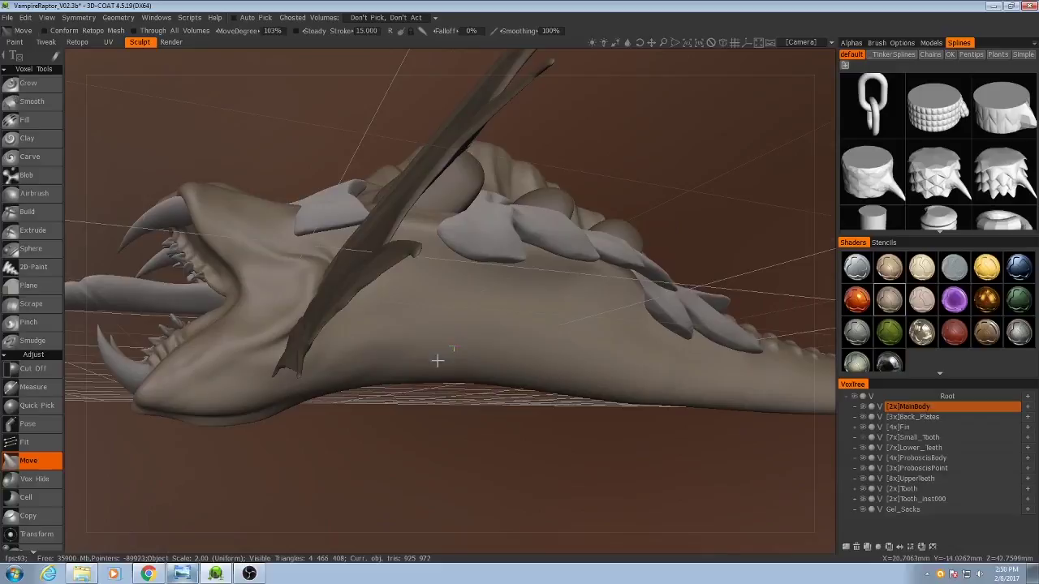
{"action": "mouse_move", "coordinate": [462, 325]}
{"action": "left_mouse_down", "text": "alt"}
{"action": "mouse_move", "coordinate": [438, 327]}
{"action": "mouse_move", "coordinate": [414, 362]}
{"action": "mouse_move", "coordinate": [399, 339]}
{"action": "left_mouse_up", "text": "alt"}
{"action": "scroll", "coordinate": [438, 327], "scroll_direction": "up", "scroll_amount": 4}
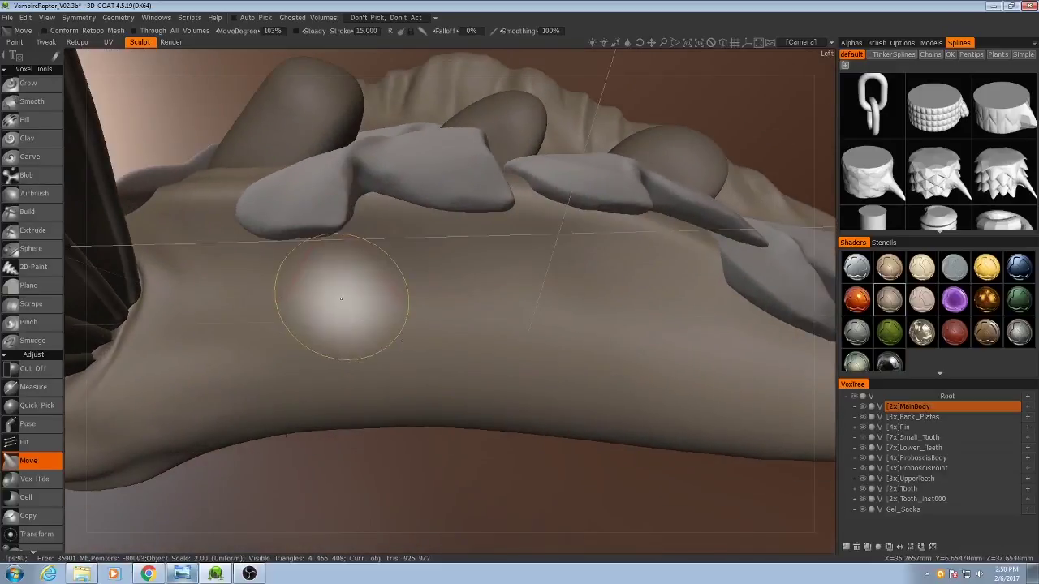
Step: Lay a raised band down the MainBody's flank, below the plates behind the fin, using the Build tool and the square alpha
{"action": "left_click", "coordinate": [51, 213]}
{"action": "left_click_drag", "start_coordinate": [284, 337], "coordinate": [395, 303], "text": "alt"}
{"action": "scroll", "coordinate": [395, 323], "scroll_direction": "down", "scroll_amount": 3}
{"action": "scroll", "coordinate": [395, 303], "scroll_direction": "up", "scroll_amount": 3}
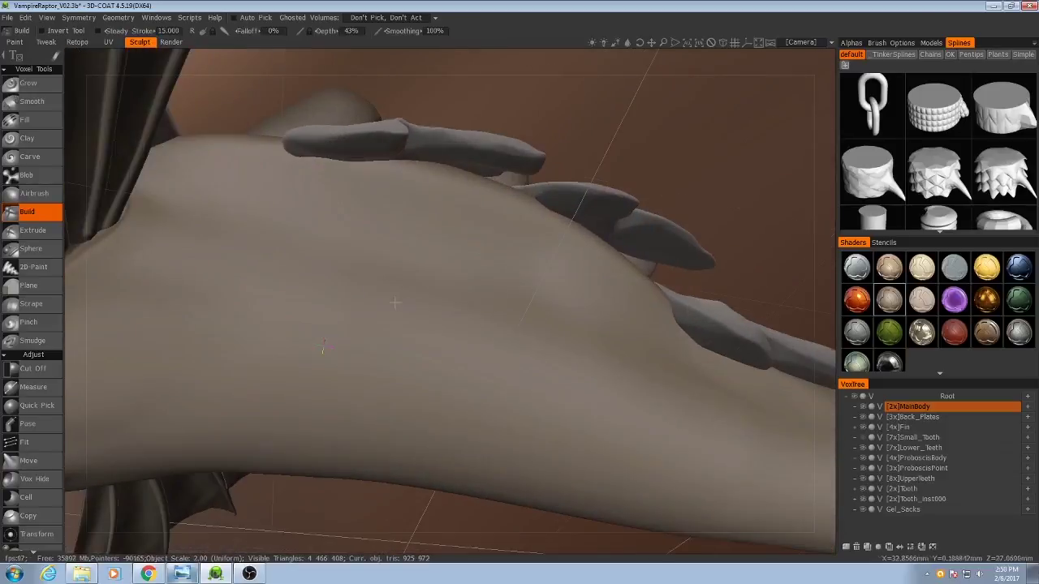
{"action": "left_click", "coordinate": [850, 45]}
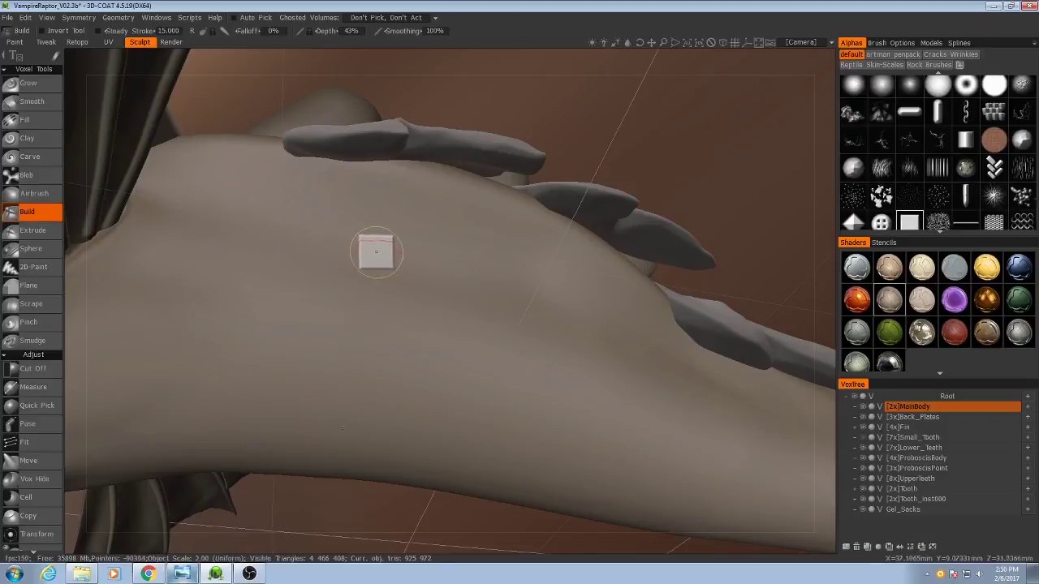
{"action": "left_click_drag", "start_coordinate": [376, 252], "coordinate": [373, 262], "text": "alt"}
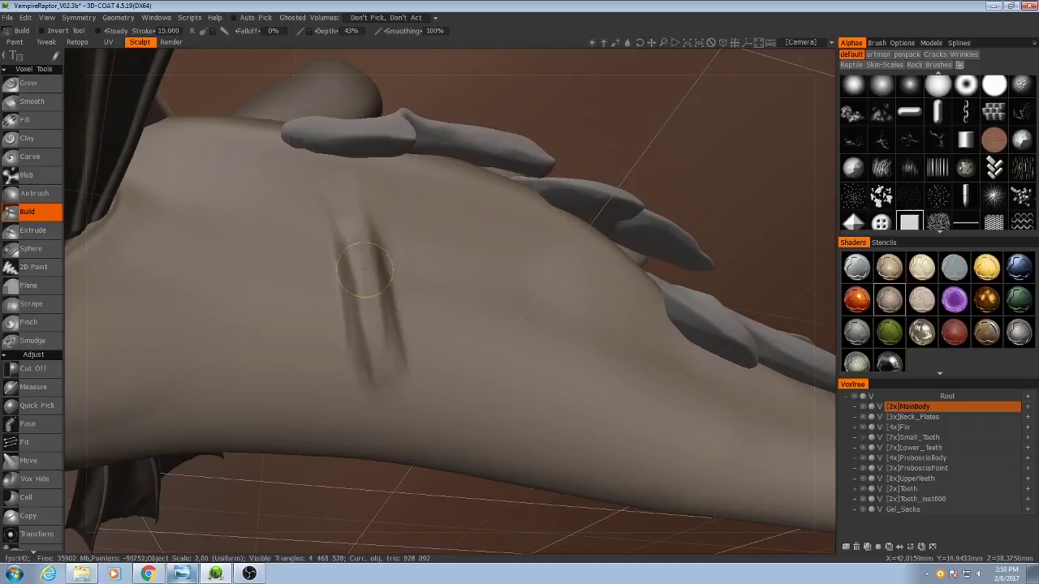
{"action": "mouse_move", "coordinate": [323, 350]}
{"action": "right_mouse_down"}
{"action": "mouse_move", "coordinate": [304, 336]}
{"action": "mouse_move", "coordinate": [327, 355]}
{"action": "right_mouse_up"}
Step: Build up the lower end of the raised band and add a parallel ridge along its rear side
{"action": "mouse_move", "coordinate": [390, 359]}
{"action": "left_mouse_down", "text": "alt"}
{"action": "mouse_move", "coordinate": [465, 413]}
{"action": "mouse_move", "coordinate": [438, 339]}
{"action": "left_mouse_up", "text": "alt"}
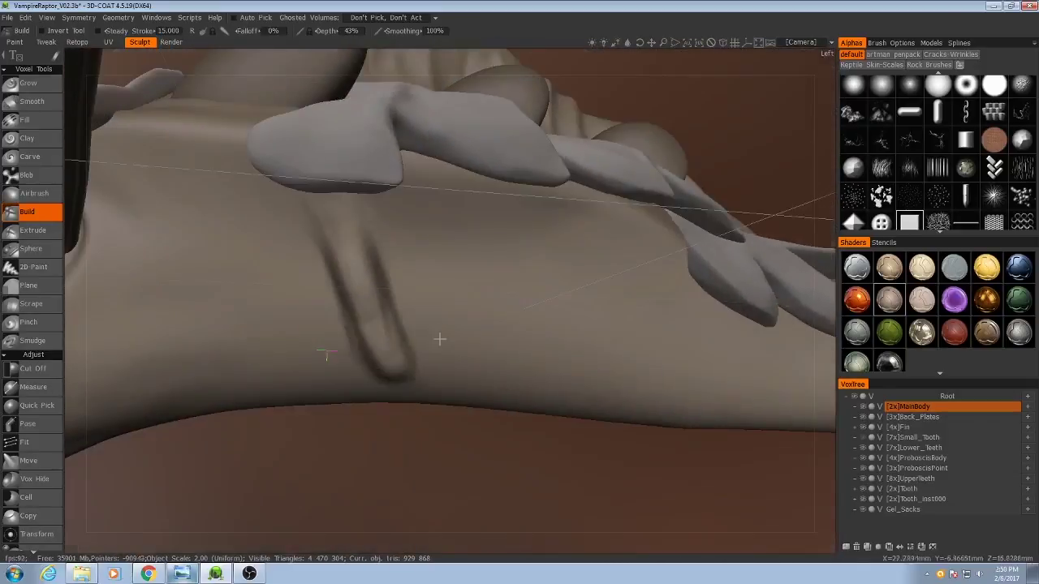
{"action": "right_click_drag", "start_coordinate": [439, 340], "coordinate": [402, 336], "text": "alt"}
{"action": "mouse_move", "coordinate": [421, 321]}
{"action": "left_mouse_down", "text": "alt"}
{"action": "mouse_move", "coordinate": [400, 317]}
{"action": "mouse_move", "coordinate": [385, 332]}
{"action": "left_mouse_up", "text": "alt"}
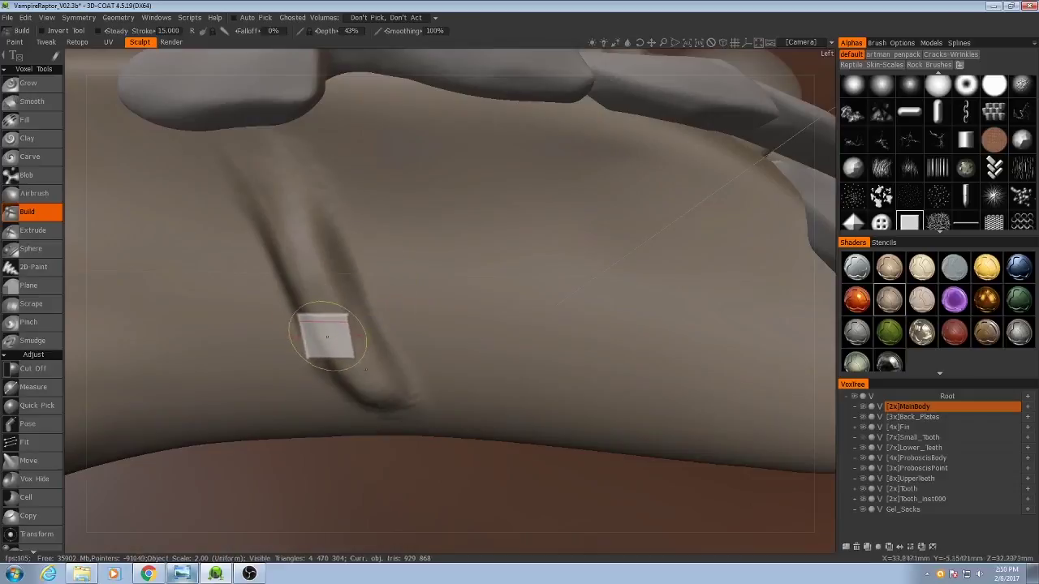
{"action": "mouse_move", "coordinate": [367, 268]}
{"action": "right_mouse_down"}
{"action": "mouse_move", "coordinate": [283, 366]}
{"action": "mouse_move", "coordinate": [385, 344]}
{"action": "mouse_move", "coordinate": [428, 393]}
{"action": "mouse_move", "coordinate": [455, 394]}
{"action": "right_mouse_up"}
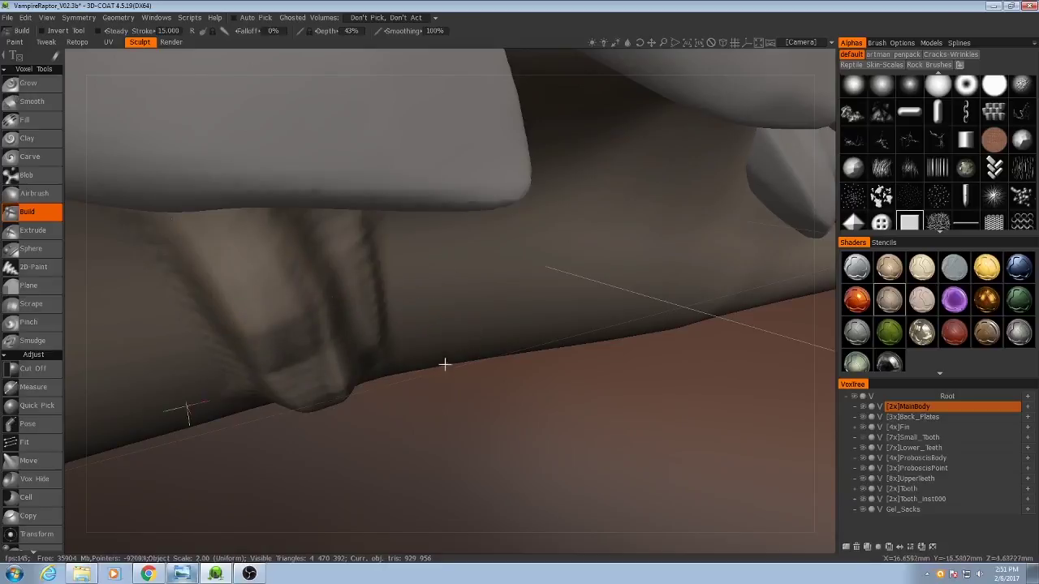
{"action": "mouse_move", "coordinate": [444, 361]}
{"action": "right_mouse_down"}
{"action": "mouse_move", "coordinate": [401, 362]}
{"action": "mouse_move", "coordinate": [424, 339]}
{"action": "mouse_move", "coordinate": [370, 282]}
{"action": "right_mouse_up"}
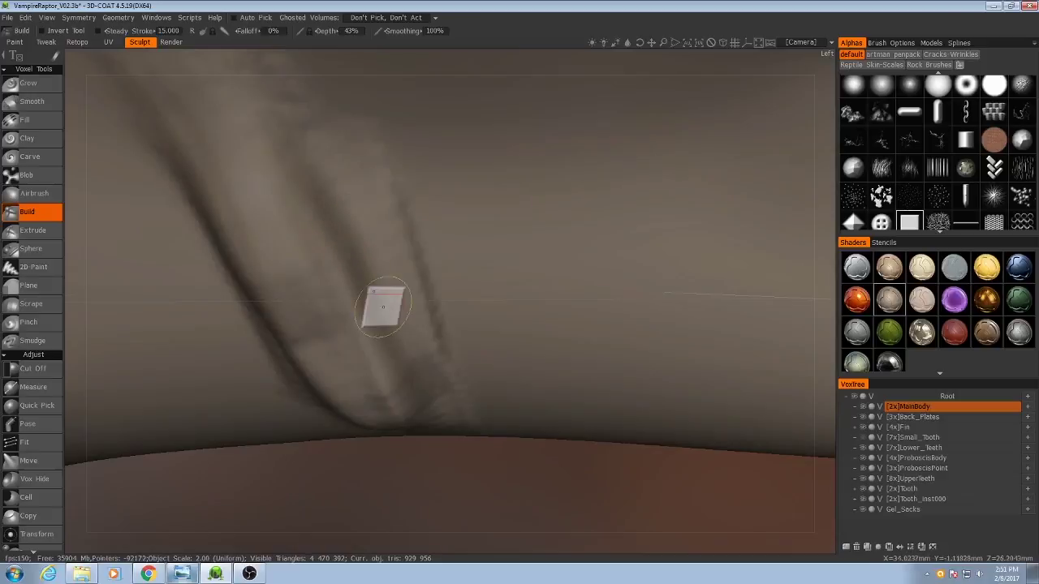
Step: Smooth the parallel ridge back into the flank beside the raised band
{"action": "left_click_drag", "start_coordinate": [356, 240], "coordinate": [357, 276], "text": "alt"}
{"action": "left_click_drag", "start_coordinate": [357, 276], "coordinate": [420, 267], "text": "shift"}
{"action": "left_click_drag", "start_coordinate": [300, 197], "coordinate": [362, 211], "text": "alt"}
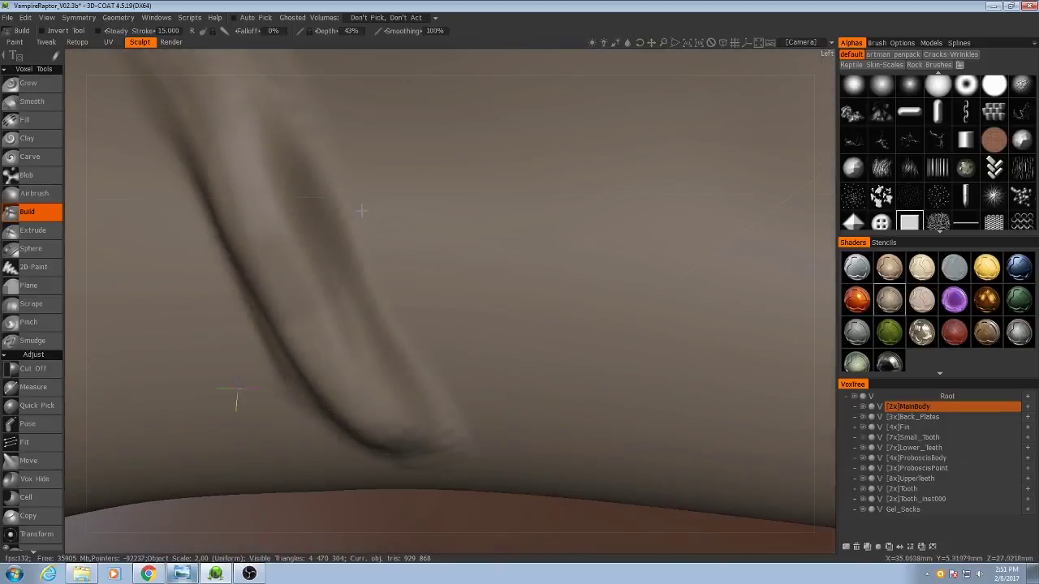
Step: Build up strokes along the rear side of the raised band on the MainBody's flank to widen it
{"action": "right_click_drag", "start_coordinate": [362, 211], "coordinate": [335, 214], "text": "alt"}
{"action": "right_click_drag", "start_coordinate": [297, 371], "coordinate": [359, 197]}
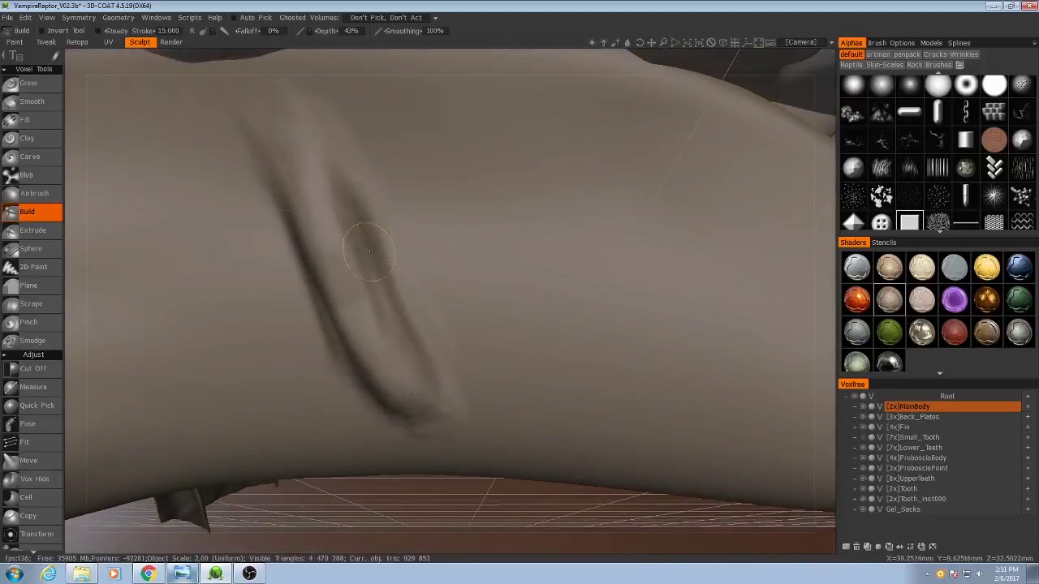
{"action": "mouse_move", "coordinate": [377, 169]}
{"action": "left_mouse_down"}
{"action": "mouse_move", "coordinate": [454, 346]}
{"action": "mouse_move", "coordinate": [441, 343]}
{"action": "left_mouse_up"}
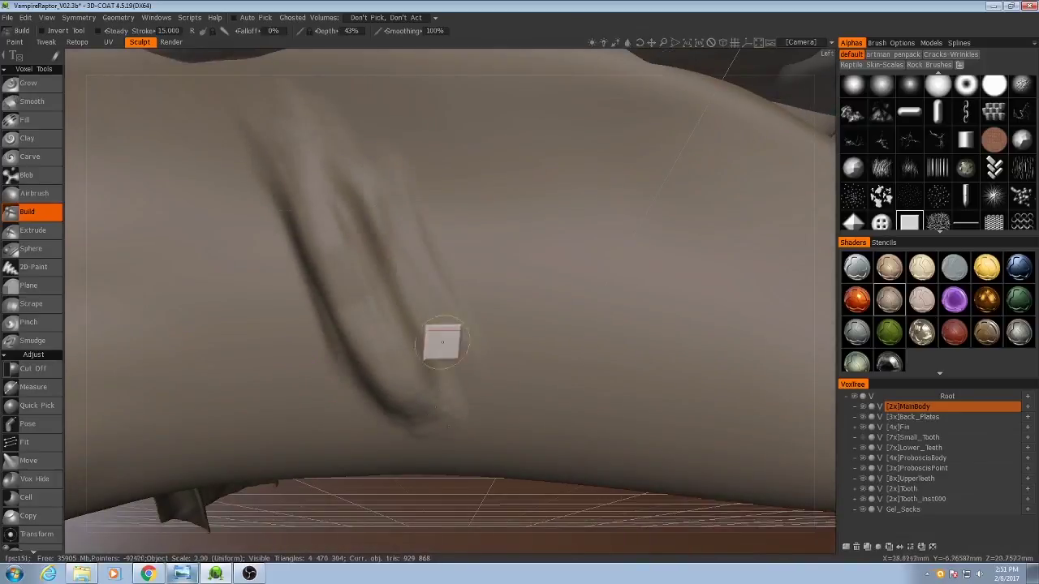
{"action": "left_click_drag", "start_coordinate": [391, 187], "coordinate": [461, 349]}
{"action": "left_click_drag", "start_coordinate": [390, 209], "coordinate": [459, 378]}
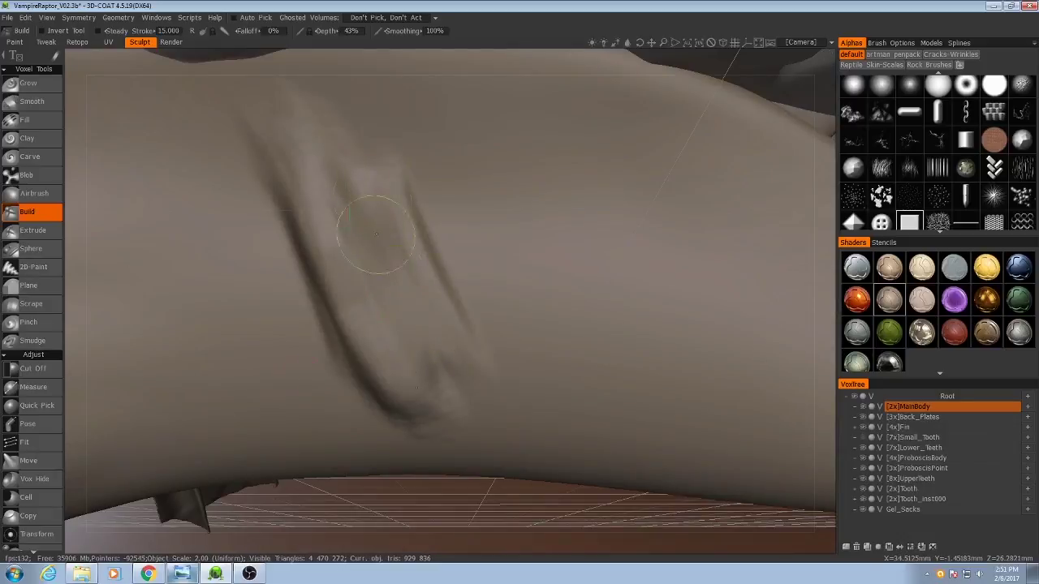
{"action": "mouse_move", "coordinate": [387, 199]}
{"action": "left_mouse_down", "text": "alt"}
{"action": "mouse_move", "coordinate": [387, 357]}
{"action": "mouse_move", "coordinate": [455, 357]}
{"action": "left_mouse_up", "text": "alt"}
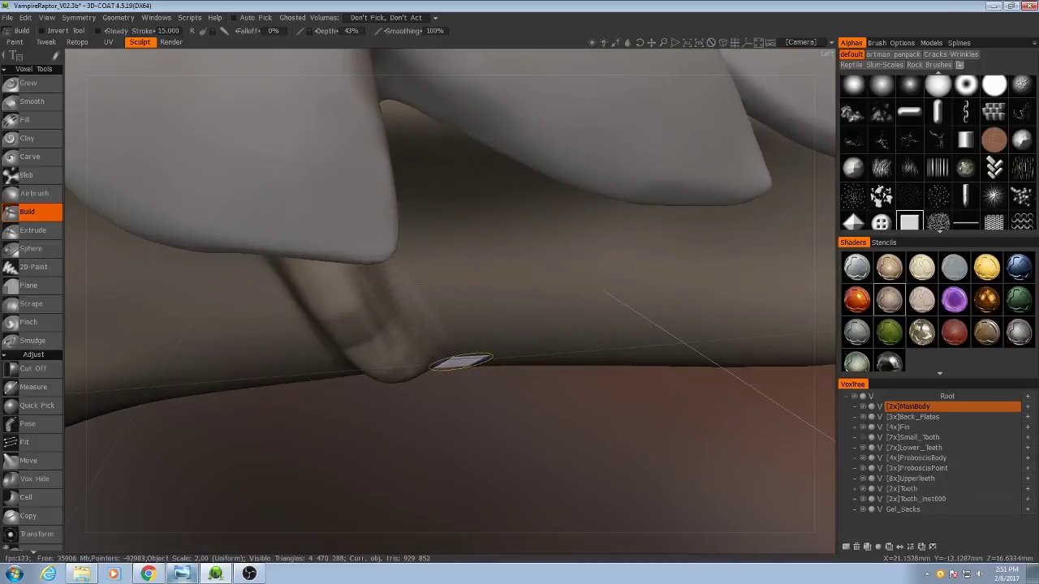
{"action": "left_click_drag", "start_coordinate": [462, 397], "coordinate": [459, 324], "text": "alt"}
Step: Undo the Build strokes that form the raised band on the MainBody's flank
{"action": "key", "text": "ctrl+z"}
{"action": "key", "text": "ctrl+z"}
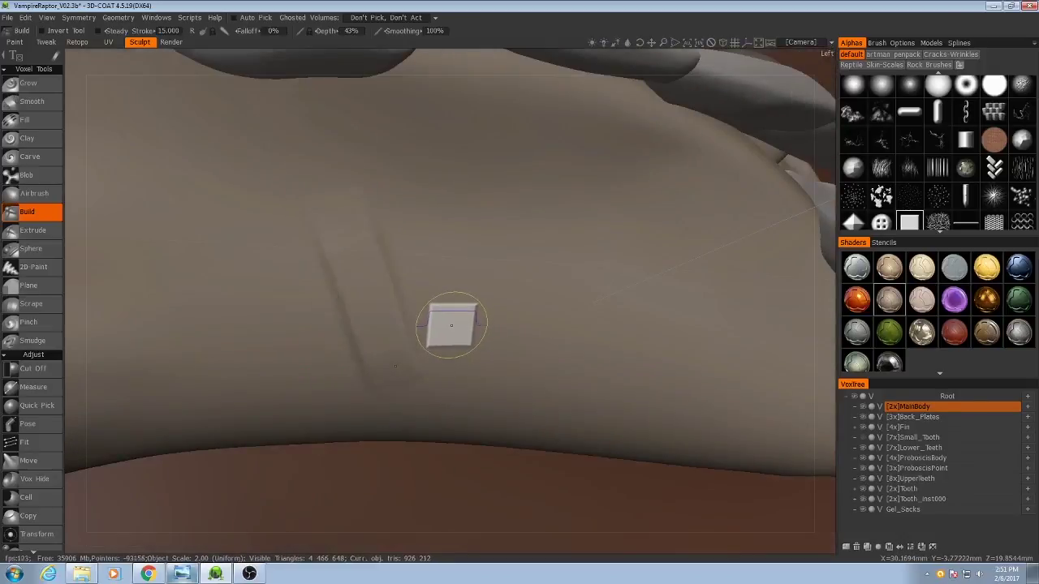
{"action": "key", "text": "ctrl+z"}
{"action": "mouse_move", "coordinate": [457, 325]}
{"action": "right_mouse_down", "text": "alt"}
{"action": "mouse_move", "coordinate": [297, 371]}
{"action": "mouse_move", "coordinate": [413, 318]}
{"action": "right_mouse_up", "text": "alt"}
{"action": "left_click_drag", "start_coordinate": [413, 318], "coordinate": [471, 333], "text": "alt"}
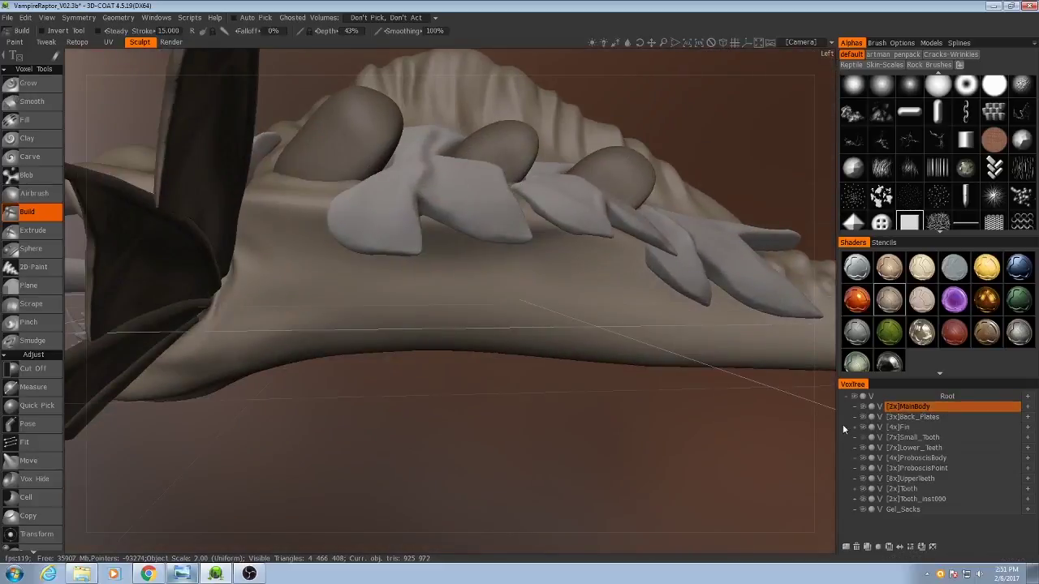
Step: Switch the MainBody layer from voxel to surface mode and frame its flank below the side plates
{"action": "left_click", "coordinate": [881, 407]}
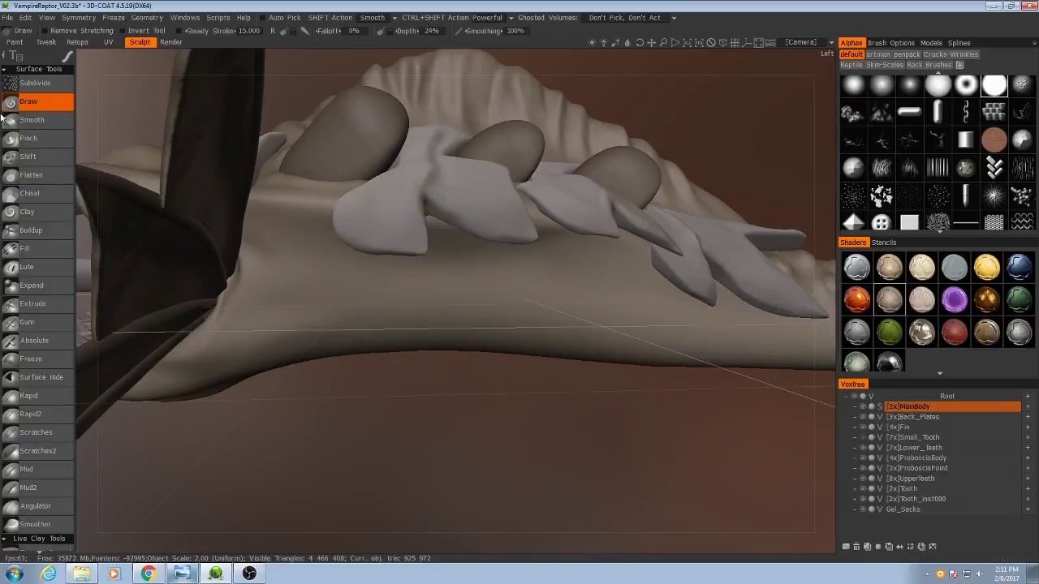
{"action": "mouse_move", "coordinate": [376, 318]}
{"action": "left_mouse_down", "text": "alt"}
{"action": "mouse_move", "coordinate": [391, 328]}
{"action": "mouse_move", "coordinate": [372, 352]}
{"action": "left_mouse_up", "text": "alt"}
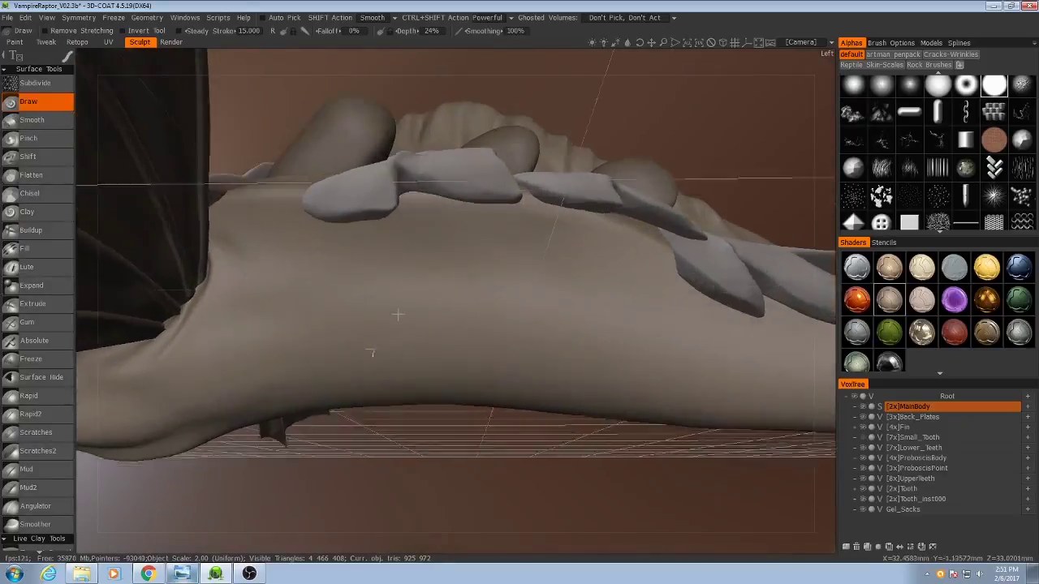
{"action": "right_click_drag", "start_coordinate": [372, 352], "coordinate": [414, 296], "text": "alt"}
{"action": "right_click_drag", "start_coordinate": [507, 275], "coordinate": [446, 273]}
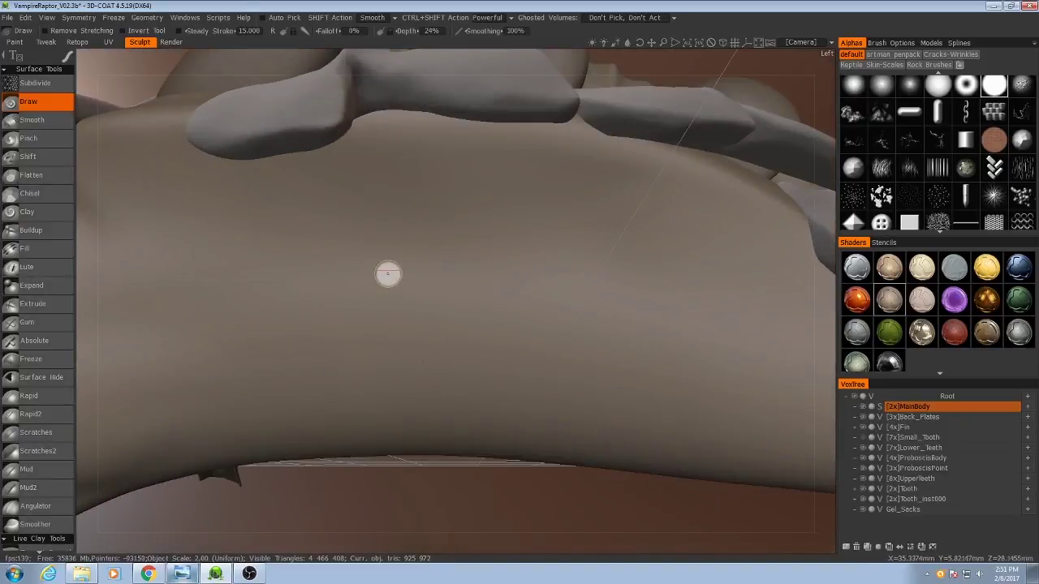
Step: Try raising side-by-side vertical strokes on the MainBody's flank with the Draw tool at 24% depth
{"action": "mouse_move", "coordinate": [366, 259]}
{"action": "left_mouse_down"}
{"action": "mouse_move", "coordinate": [375, 390]}
{"action": "mouse_move", "coordinate": [399, 262]}
{"action": "mouse_move", "coordinate": [413, 277]}
{"action": "left_mouse_up"}
{"action": "mouse_move", "coordinate": [431, 236]}
{"action": "left_mouse_down"}
{"action": "mouse_move", "coordinate": [440, 283]}
{"action": "mouse_move", "coordinate": [431, 390]}
{"action": "left_mouse_up"}
{"action": "scroll", "coordinate": [445, 277], "scroll_direction": "up", "scroll_amount": 3}
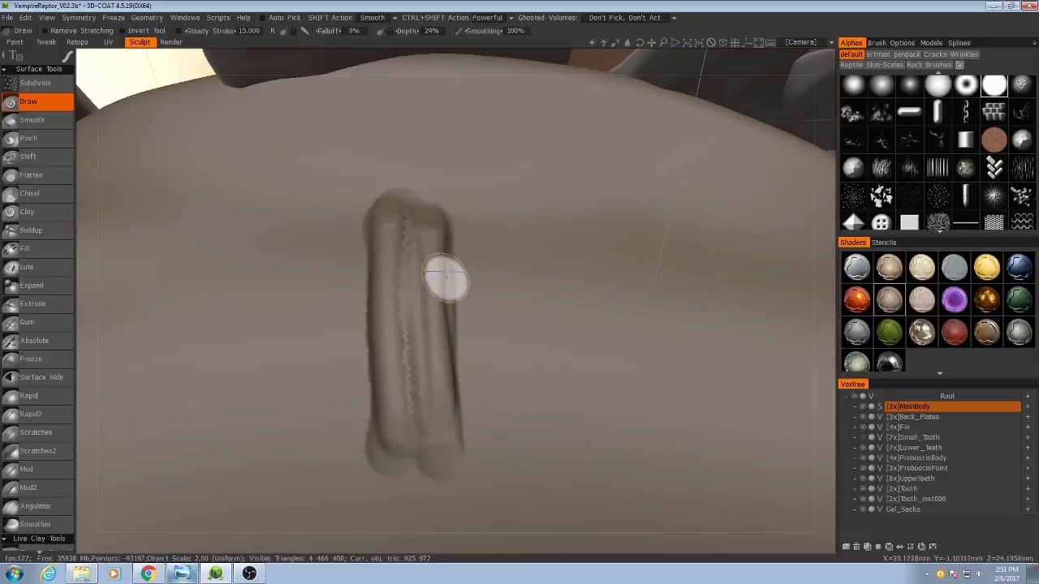
{"action": "key", "text": "ctrl+z"}
{"action": "key", "text": "ctrl+z"}
Step: Try further Draw strokes on the flank, undo them and set the brush depth to 7%
{"action": "mouse_move", "coordinate": [417, 240]}
{"action": "left_mouse_down"}
{"action": "mouse_move", "coordinate": [416, 218]}
{"action": "mouse_move", "coordinate": [427, 220]}
{"action": "mouse_move", "coordinate": [425, 377]}
{"action": "mouse_move", "coordinate": [412, 226]}
{"action": "mouse_move", "coordinate": [412, 341]}
{"action": "left_mouse_up"}
{"action": "mouse_move", "coordinate": [374, 299]}
{"action": "left_mouse_down"}
{"action": "mouse_move", "coordinate": [494, 280]}
{"action": "mouse_move", "coordinate": [455, 289]}
{"action": "mouse_move", "coordinate": [503, 291]}
{"action": "mouse_move", "coordinate": [439, 302]}
{"action": "left_mouse_up"}
{"action": "left_click_drag", "start_coordinate": [438, 302], "coordinate": [442, 348], "text": "alt"}
{"action": "right_click_drag", "start_coordinate": [440, 347], "coordinate": [412, 289]}
{"action": "key", "text": "ctrl+z"}
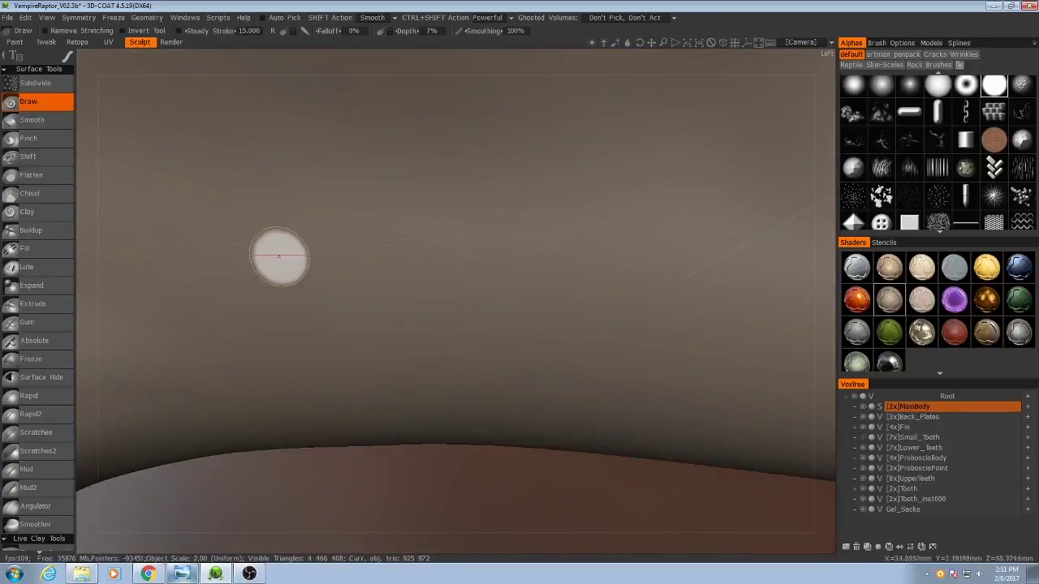
Step: Try laying a raised band down the flank using the Buildup tool with the square alpha at 38% depth
{"action": "left_click", "coordinate": [46, 231]}
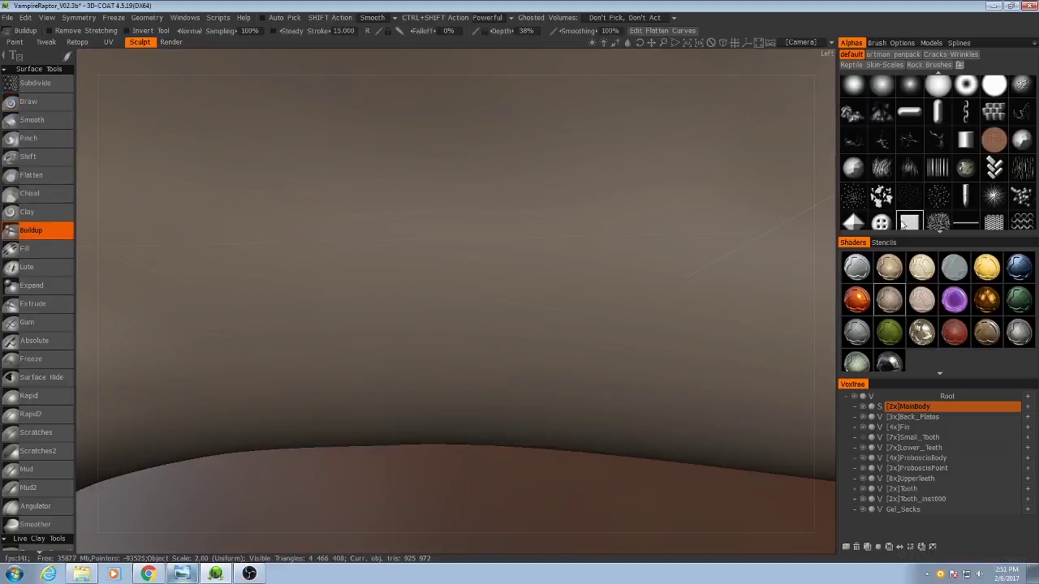
{"action": "left_click", "coordinate": [910, 222]}
{"action": "left_click_drag", "start_coordinate": [336, 158], "coordinate": [395, 355]}
{"action": "left_click_drag", "start_coordinate": [375, 260], "coordinate": [371, 239]}
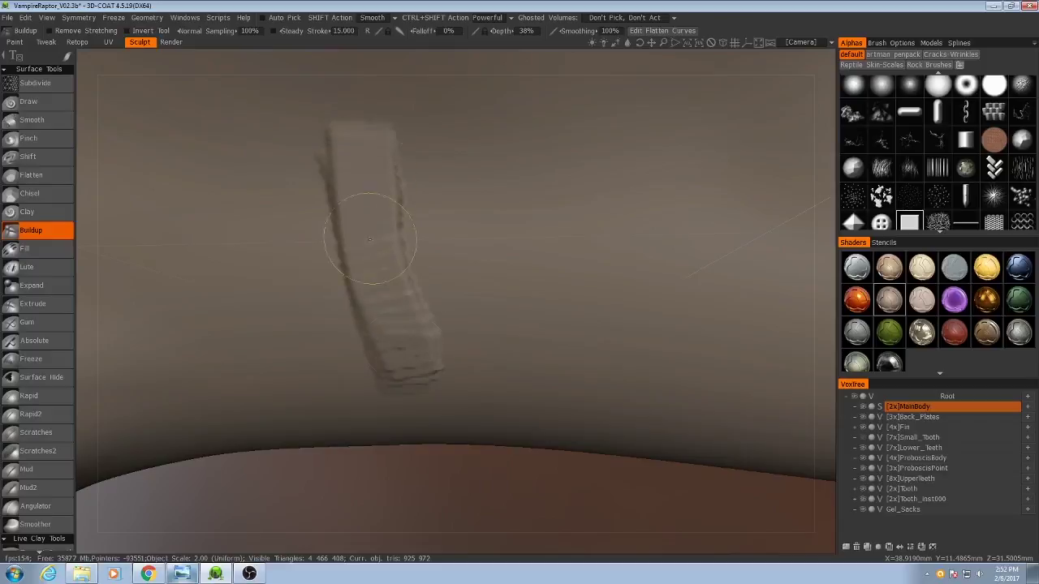
{"action": "left_click_drag", "start_coordinate": [420, 266], "coordinate": [442, 313]}
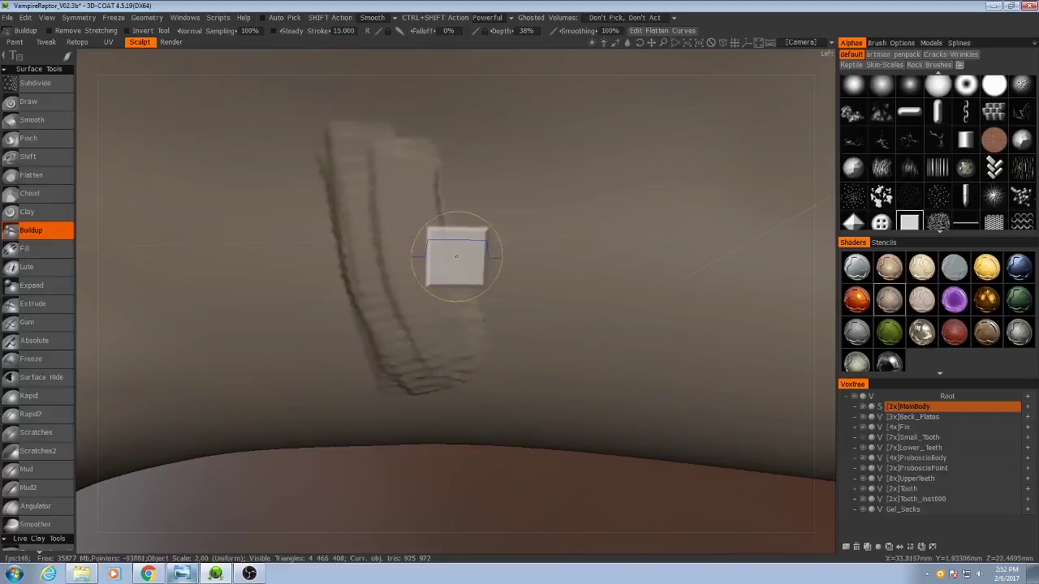
{"action": "key", "text": "ctrl+z"}
{"action": "key", "text": "ctrl+z"}
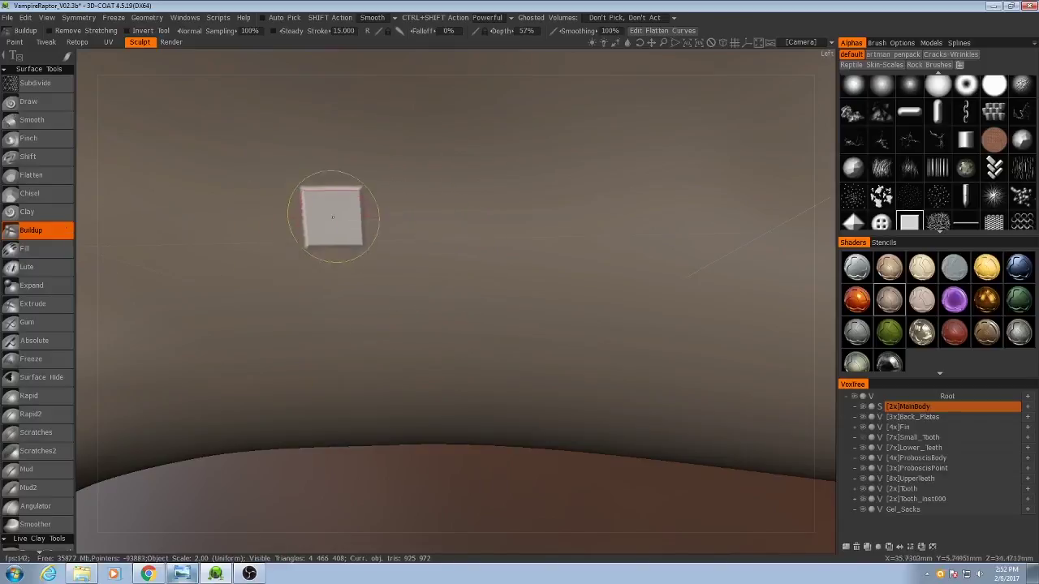
Step: Lay a raised band down the flank with the Buildup tool at 57% depth and check its mesh in wireframe
{"action": "right_click_drag", "start_coordinate": [333, 216], "coordinate": [356, 139]}
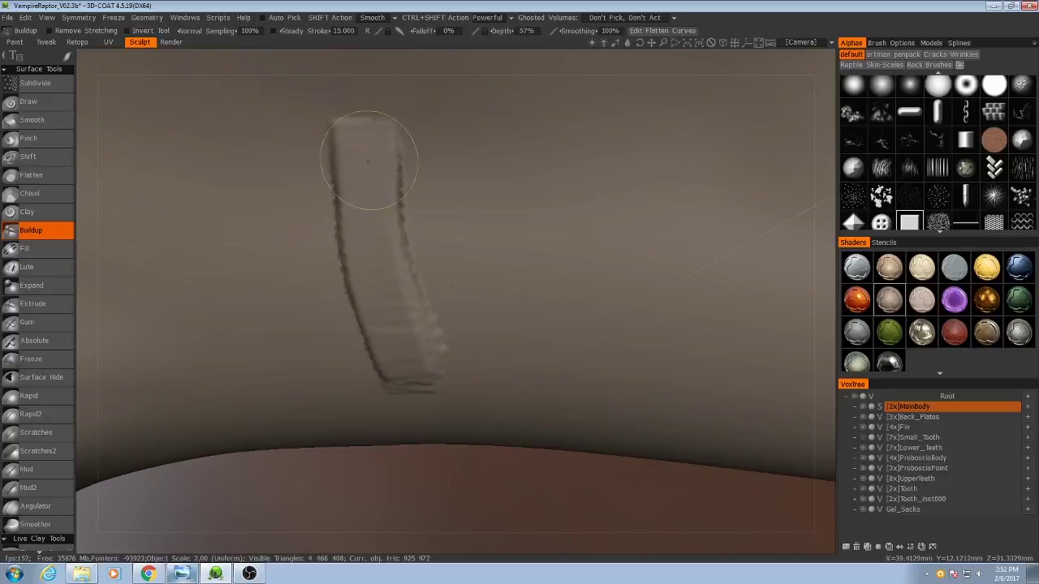
{"action": "mouse_move", "coordinate": [415, 267]}
{"action": "right_mouse_down", "text": "alt"}
{"action": "mouse_move", "coordinate": [390, 248]}
{"action": "mouse_move", "coordinate": [417, 248]}
{"action": "right_mouse_up", "text": "alt"}
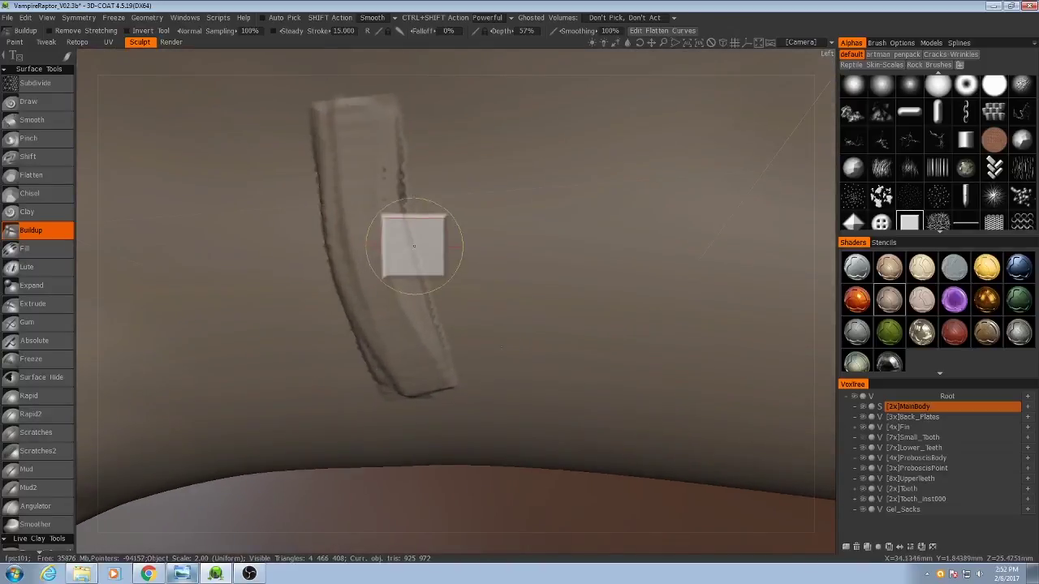
{"action": "left_click_drag", "start_coordinate": [352, 146], "coordinate": [385, 341]}
{"action": "mouse_move", "coordinate": [412, 335]}
{"action": "left_mouse_down", "text": "alt"}
{"action": "mouse_move", "coordinate": [538, 354]}
{"action": "mouse_move", "coordinate": [519, 352]}
{"action": "left_mouse_up", "text": "alt"}
{"action": "key", "text": "w"}
{"action": "right_click_drag", "start_coordinate": [518, 352], "coordinate": [493, 376], "text": "alt"}
{"action": "left_click_drag", "start_coordinate": [494, 382], "coordinate": [385, 184], "text": "alt"}
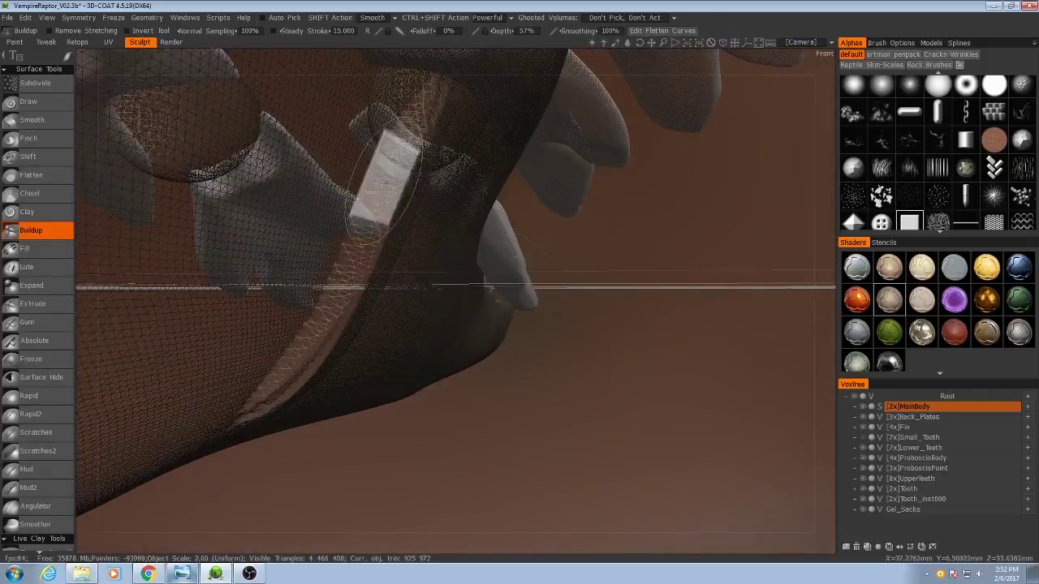
{"action": "left_click_drag", "start_coordinate": [586, 368], "coordinate": [490, 395], "text": "alt"}
{"action": "right_click_drag", "start_coordinate": [489, 395], "coordinate": [411, 355], "text": "alt"}
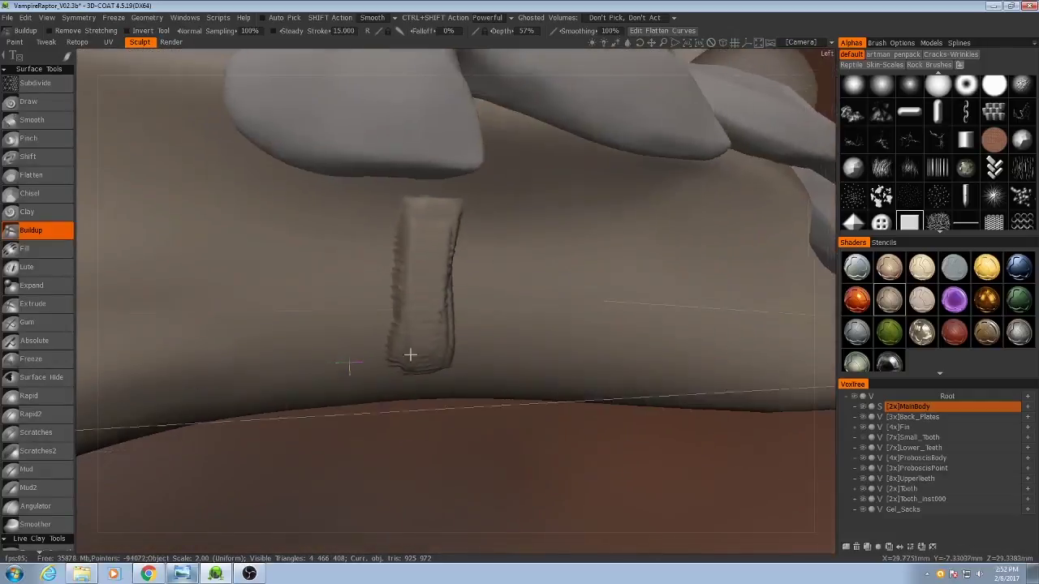
Step: Add Buildup strokes along the raised band's upper and rear parts, and undo the last strokes
{"action": "left_click_drag", "start_coordinate": [411, 354], "coordinate": [381, 308], "text": "alt"}
{"action": "right_click_drag", "start_coordinate": [381, 309], "coordinate": [380, 259], "text": "alt"}
{"action": "left_click_drag", "start_coordinate": [378, 249], "coordinate": [394, 197]}
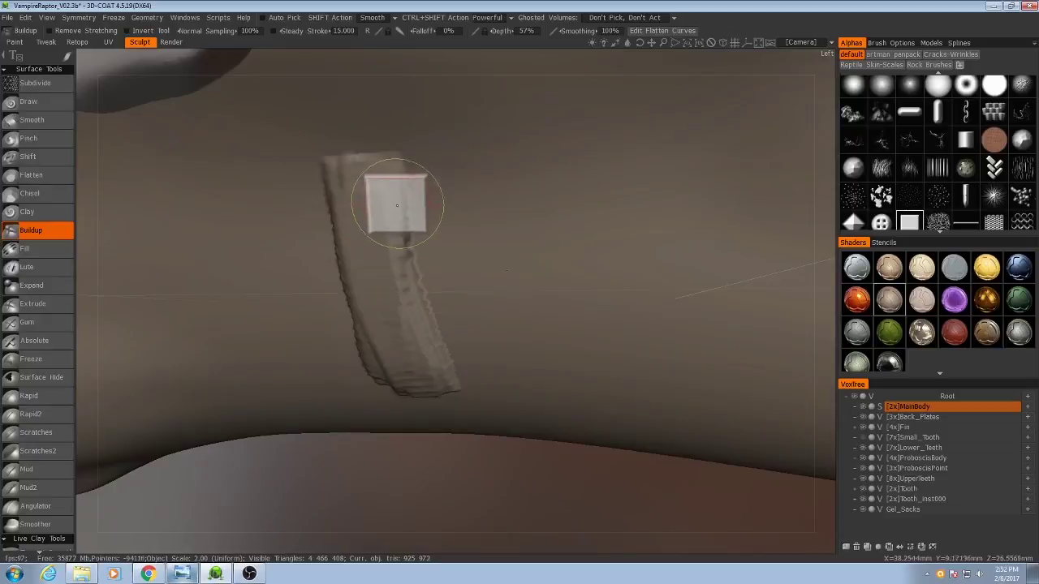
{"action": "left_click_drag", "start_coordinate": [427, 329], "coordinate": [431, 344]}
{"action": "left_click_drag", "start_coordinate": [322, 401], "coordinate": [350, 284], "text": "alt"}
{"action": "key", "text": "ctrl+z"}
{"action": "key", "text": "ctrl+z"}
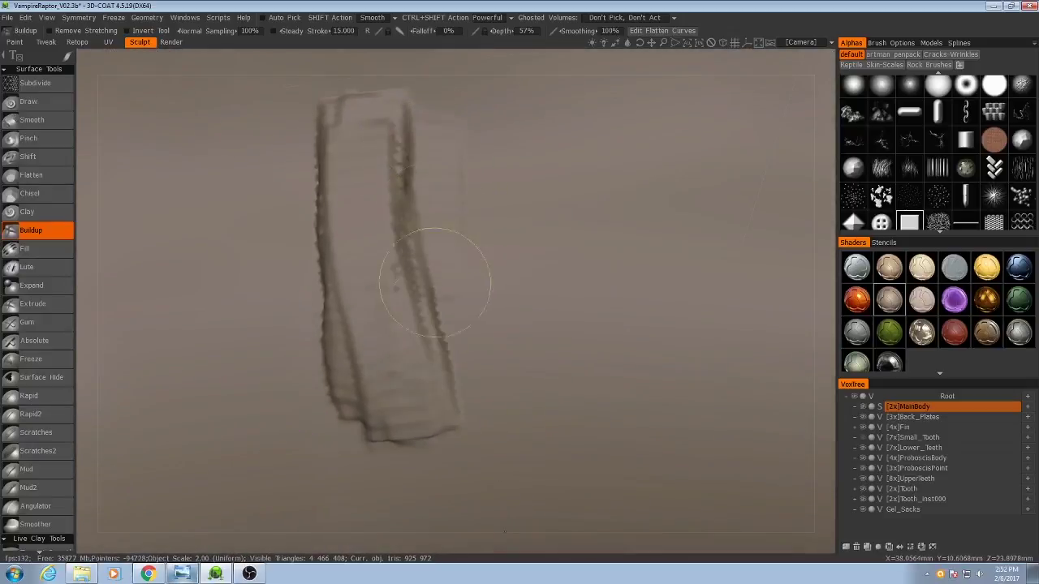
Step: Extend the raised band along its rear side with downward Buildup strokes
{"action": "left_click_drag", "start_coordinate": [435, 282], "coordinate": [441, 316]}
{"action": "mouse_move", "coordinate": [432, 171]}
{"action": "left_mouse_down"}
{"action": "mouse_move", "coordinate": [447, 341]}
{"action": "mouse_move", "coordinate": [461, 313]}
{"action": "mouse_move", "coordinate": [465, 342]}
{"action": "left_mouse_up"}
{"action": "mouse_move", "coordinate": [464, 343]}
{"action": "left_mouse_down", "text": "alt"}
{"action": "mouse_move", "coordinate": [463, 223]}
{"action": "mouse_move", "coordinate": [461, 341]}
{"action": "left_mouse_up", "text": "alt"}
Step: Undo the Buildup strokes to clear the raised band from the MainBody's flank
{"action": "key", "text": "ctrl+z"}
{"action": "key", "text": "ctrl+z"}
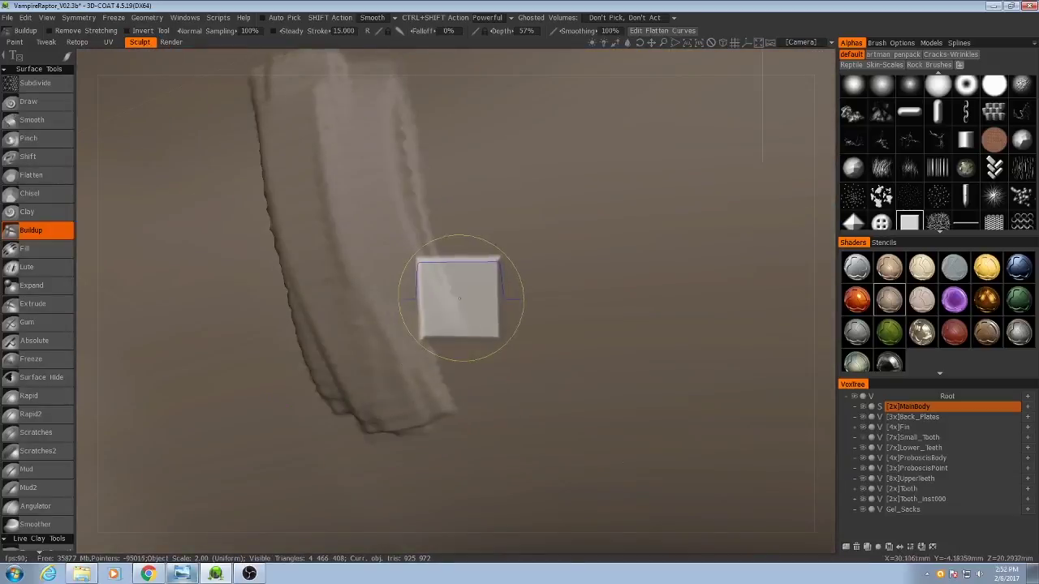
{"action": "key", "text": "ctrl+z"}
{"action": "key", "text": "ctrl+z"}
{"action": "key", "text": "ctrl+z"}
{"action": "key", "text": "ctrl+z"}
{"action": "right_click_drag", "start_coordinate": [452, 284], "coordinate": [370, 278], "text": "alt"}
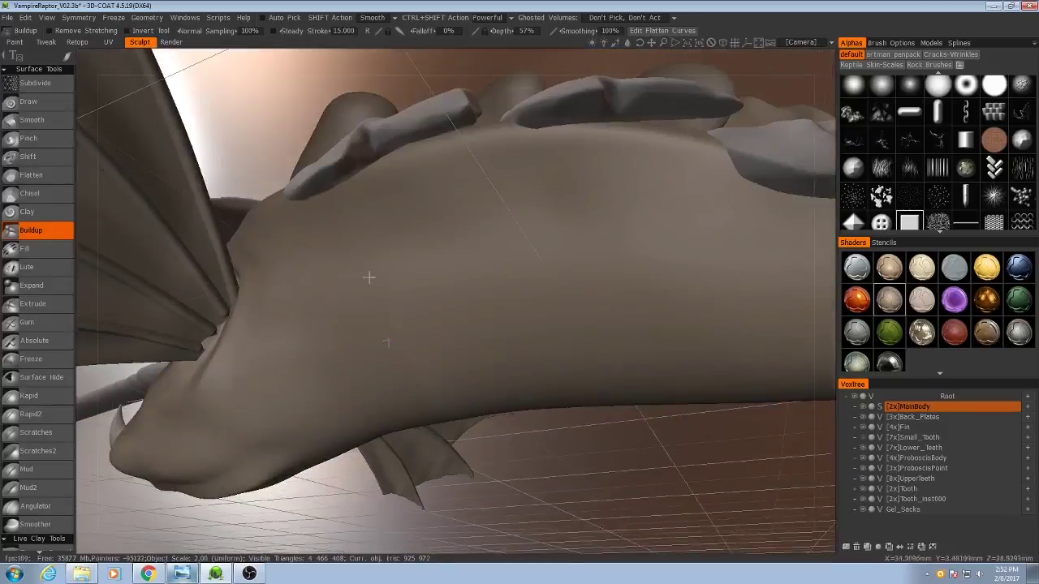
Step: Examine the whole creature from the side and above, including its head, fins, side plates and back crest
{"action": "left_click_drag", "start_coordinate": [368, 278], "coordinate": [411, 294]}
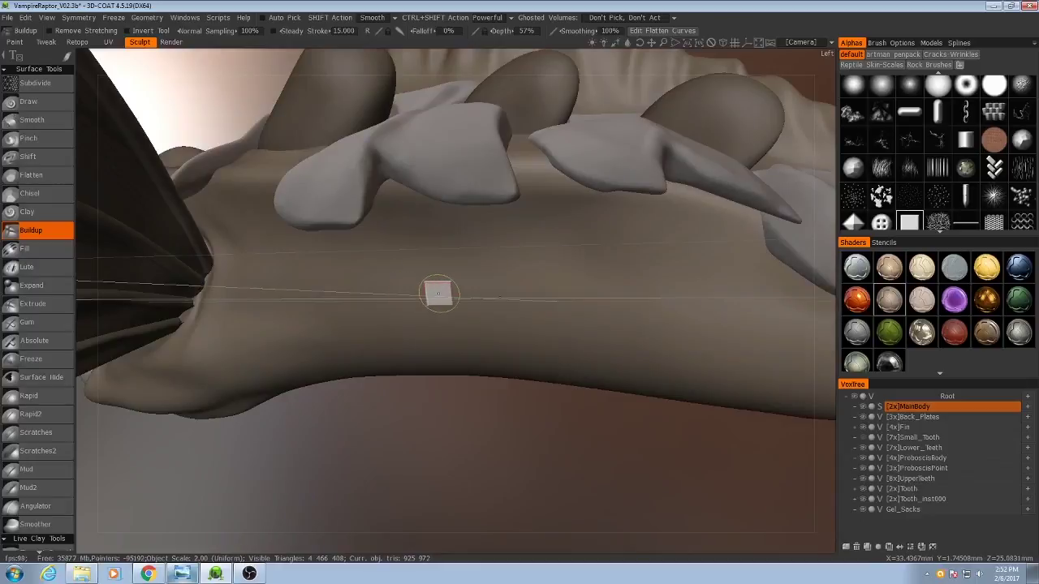
{"action": "left_click_drag", "start_coordinate": [438, 287], "coordinate": [559, 327]}
{"action": "right_click_drag", "start_coordinate": [560, 327], "coordinate": [441, 344]}
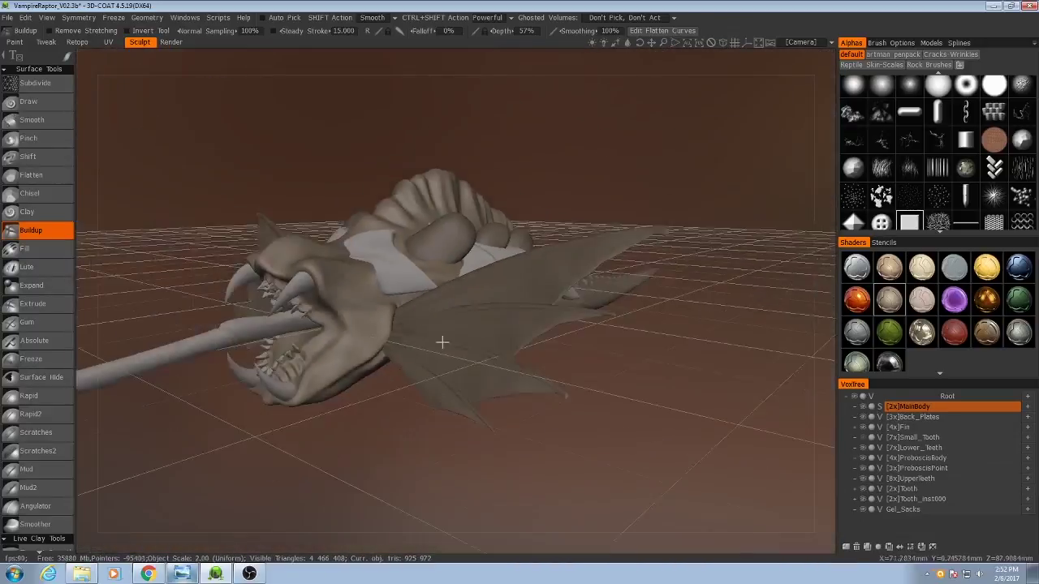
{"action": "left_click_drag", "start_coordinate": [441, 343], "coordinate": [462, 357]}
{"action": "right_click_drag", "start_coordinate": [462, 357], "coordinate": [476, 352]}
{"action": "left_click_drag", "start_coordinate": [476, 353], "coordinate": [395, 314]}
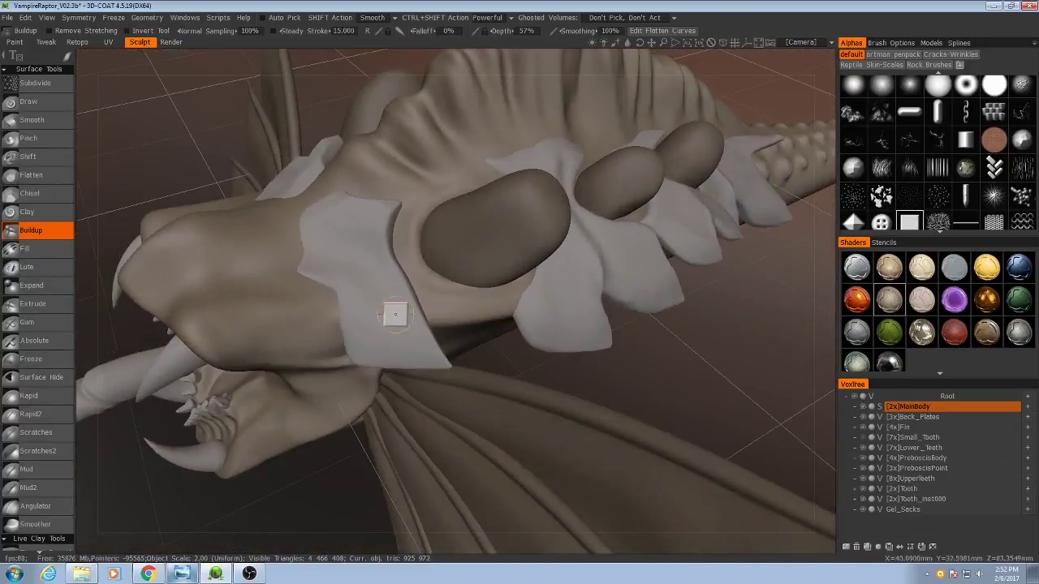
{"action": "left_click_drag", "start_coordinate": [456, 382], "coordinate": [240, 279]}
{"action": "left_click_drag", "start_coordinate": [438, 396], "coordinate": [419, 364]}
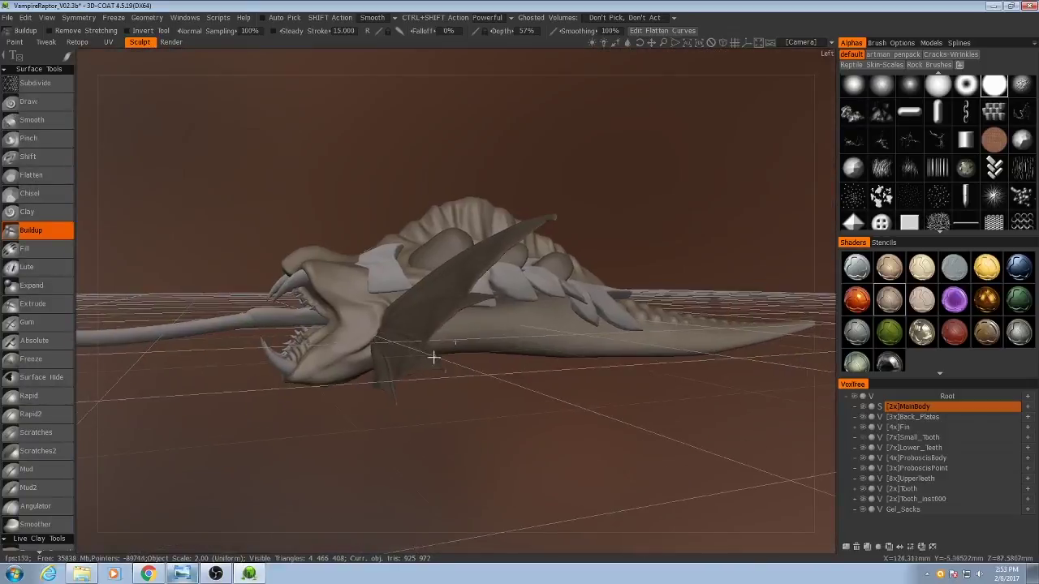
{"action": "left_click_drag", "start_coordinate": [433, 357], "coordinate": [316, 432]}
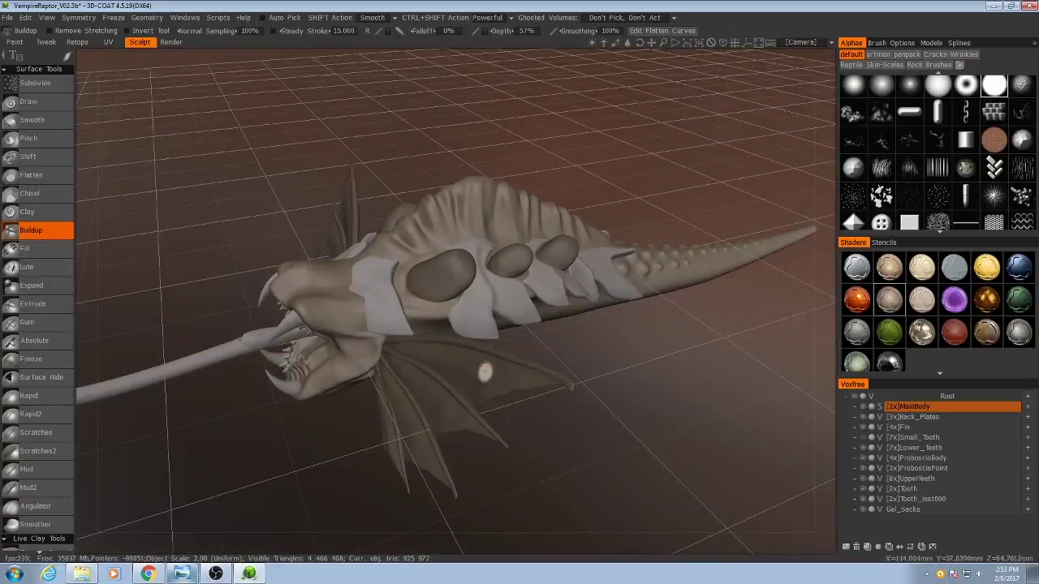
{"action": "left_click_drag", "start_coordinate": [550, 342], "coordinate": [564, 340]}
{"action": "right_click_drag", "start_coordinate": [565, 339], "coordinate": [501, 429]}
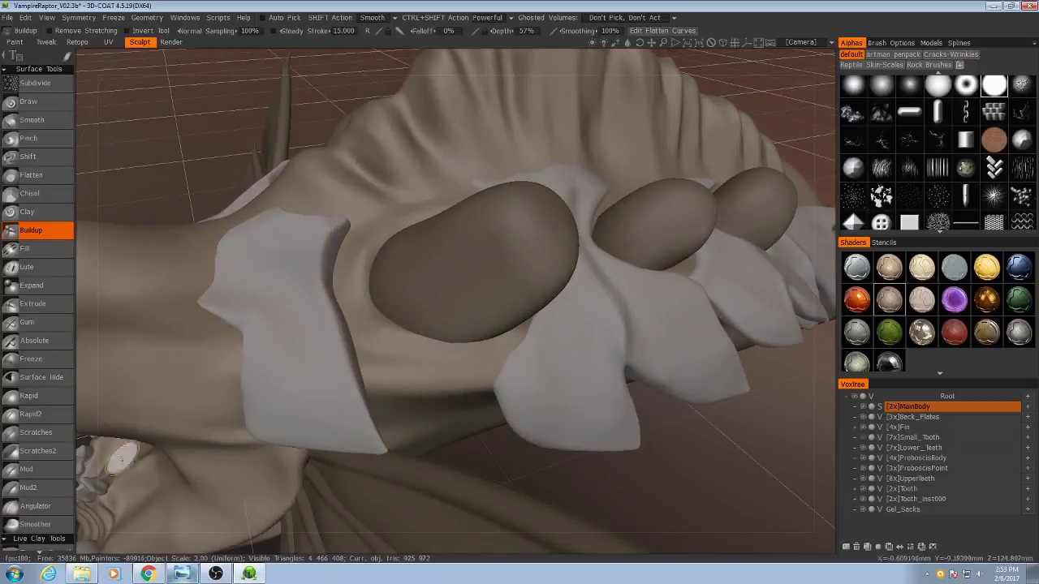
Step: Switch to Reference_Comp.jpg in Windows Photo Viewer and examine the creature, lionfish and lobster tail pictures
{"action": "left_click", "coordinate": [190, 575]}
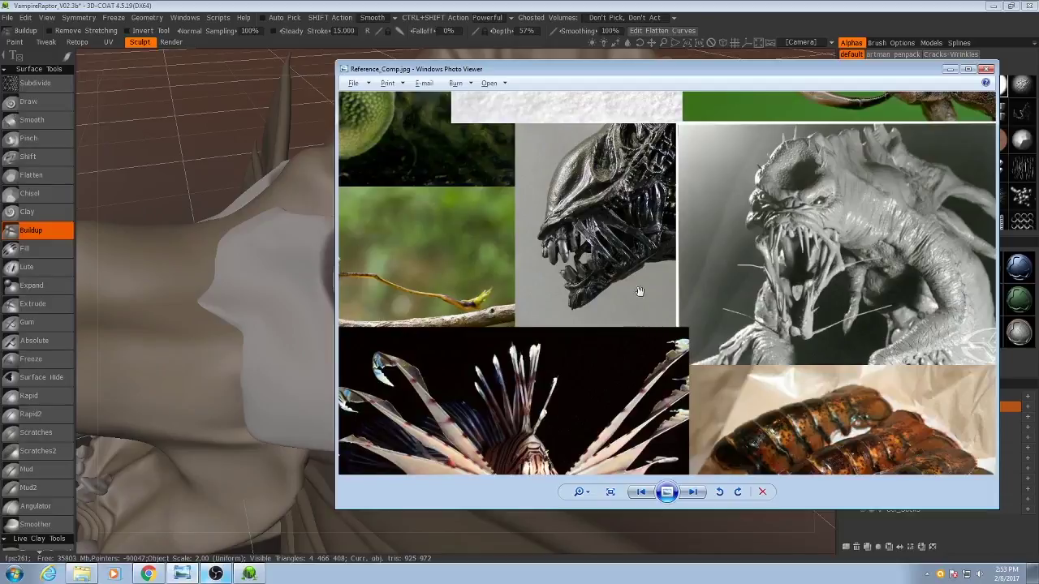
{"action": "left_click_drag", "start_coordinate": [639, 291], "coordinate": [637, 190]}
{"action": "left_click_drag", "start_coordinate": [630, 313], "coordinate": [628, 336]}
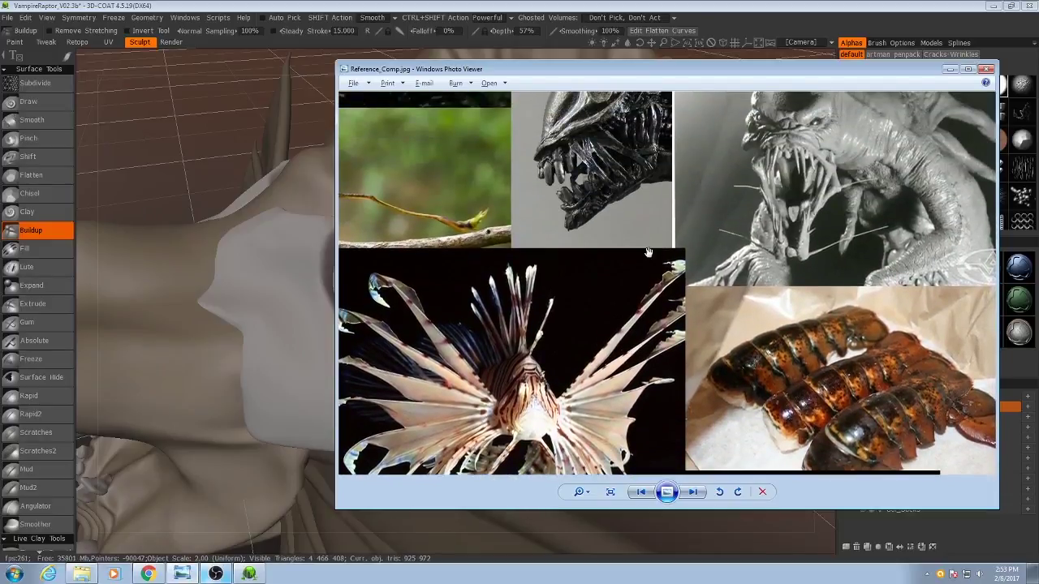
{"action": "left_click_drag", "start_coordinate": [648, 253], "coordinate": [643, 328]}
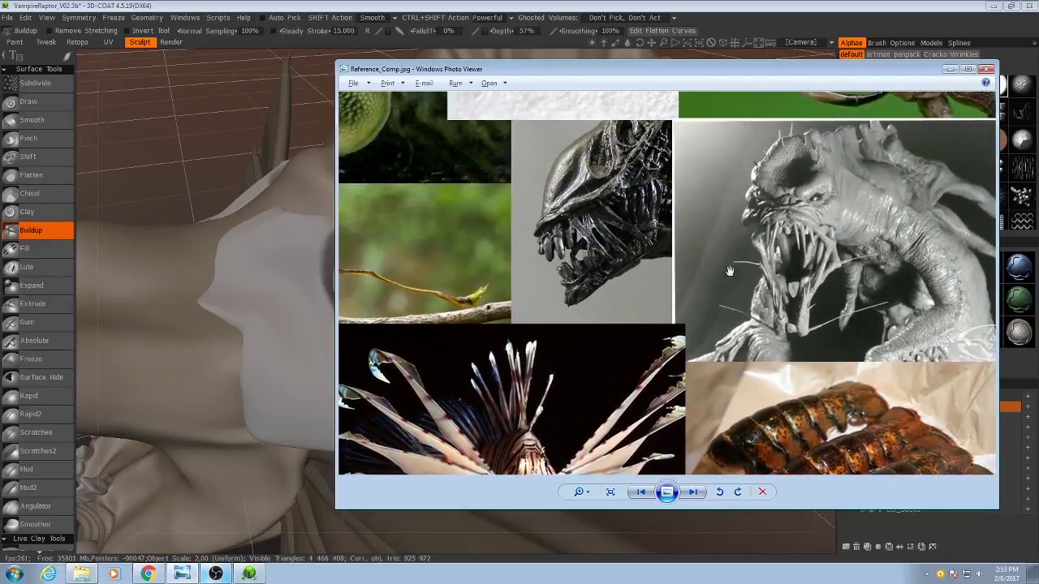
{"action": "left_click_drag", "start_coordinate": [730, 271], "coordinate": [809, 258]}
Step: Enlarge the grey open-mouthed creature reference to study its skin, and move the viewer aside to return to 3D-COAT
{"action": "left_click_drag", "start_coordinate": [759, 74], "coordinate": [622, 92]}
{"action": "scroll", "coordinate": [601, 239], "scroll_direction": "up", "scroll_amount": 4}
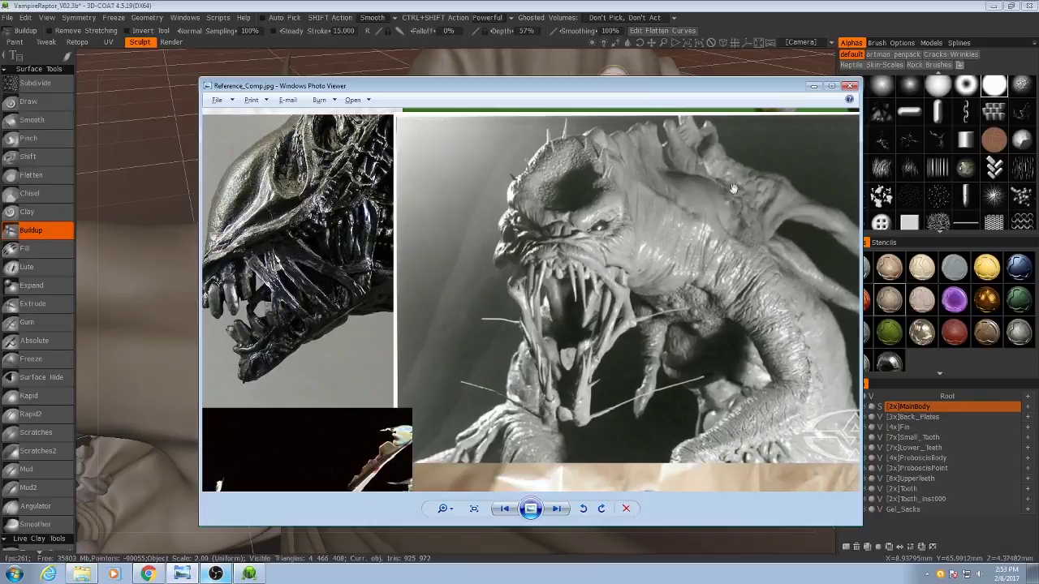
{"action": "left_click_drag", "start_coordinate": [663, 78], "coordinate": [1038, 91]}
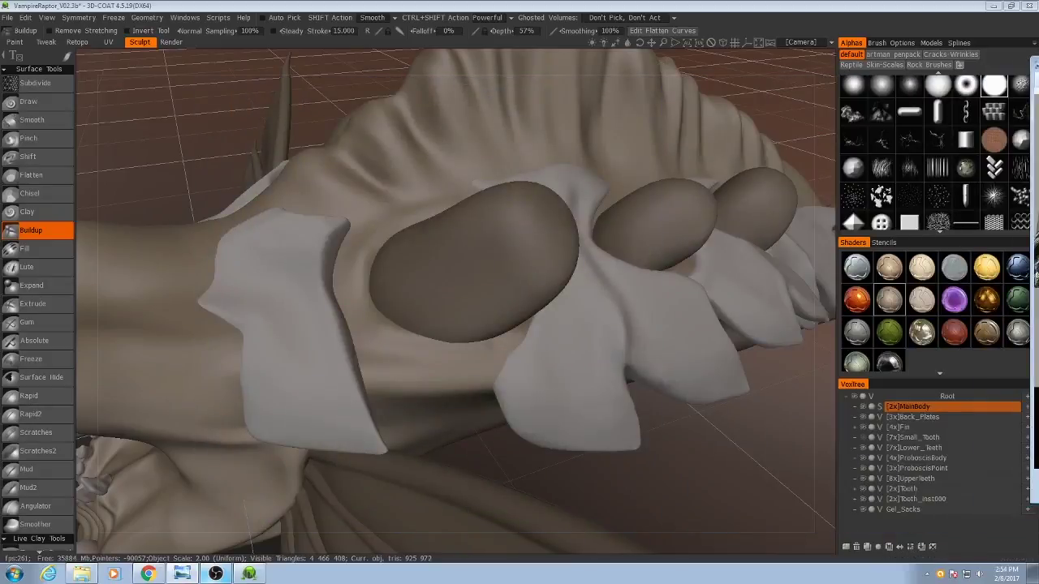
{"action": "left_click", "coordinate": [689, 18]}
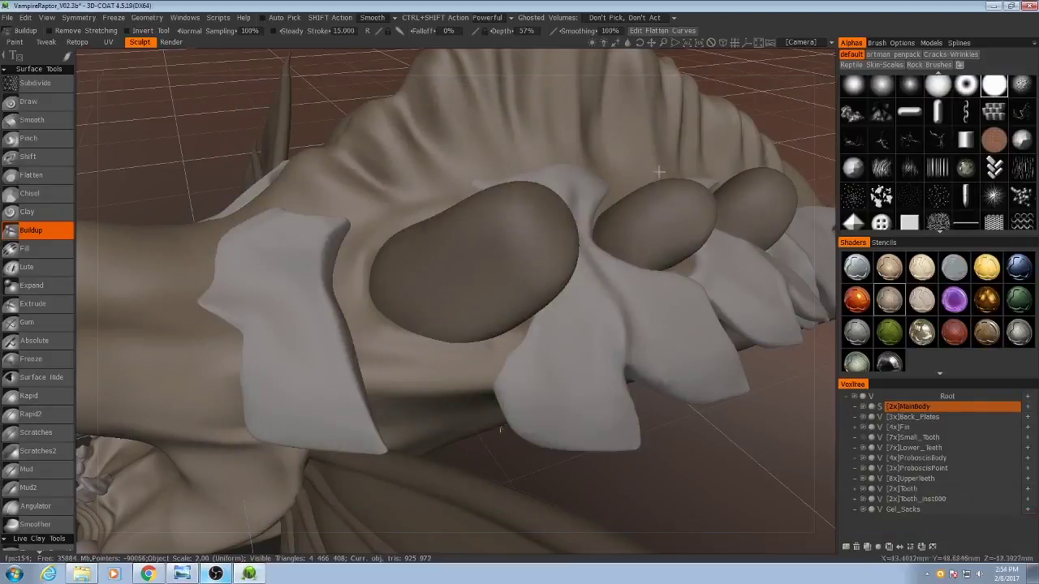
Step: Examine the creature's ridged back crest and the plates along it from the side and from above
{"action": "left_click_drag", "start_coordinate": [500, 427], "coordinate": [437, 321], "text": "alt"}
{"action": "right_click_drag", "start_coordinate": [437, 321], "coordinate": [461, 330], "text": "alt"}
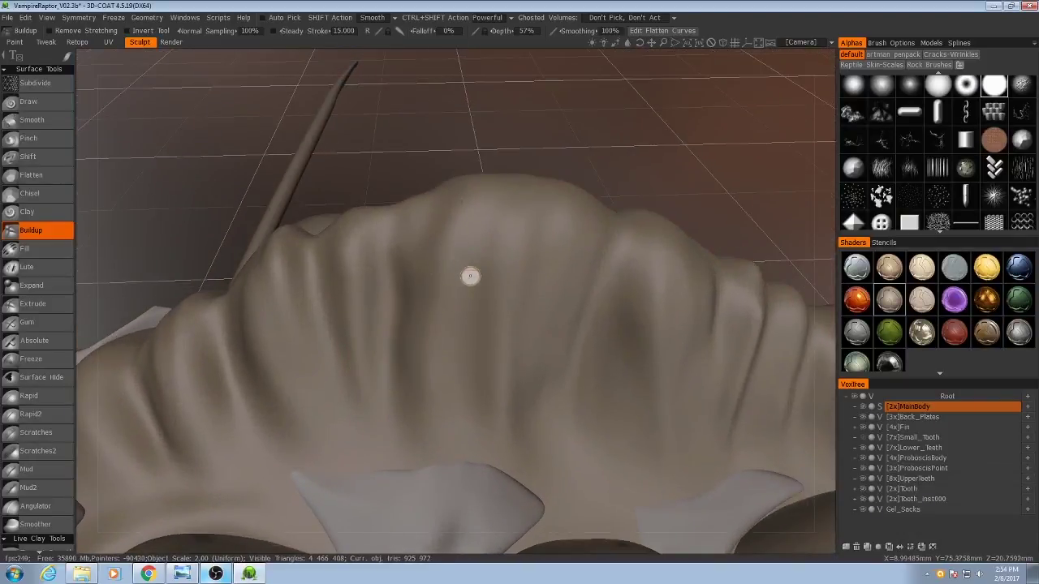
{"action": "middle_click_drag", "start_coordinate": [470, 276], "coordinate": [439, 332]}
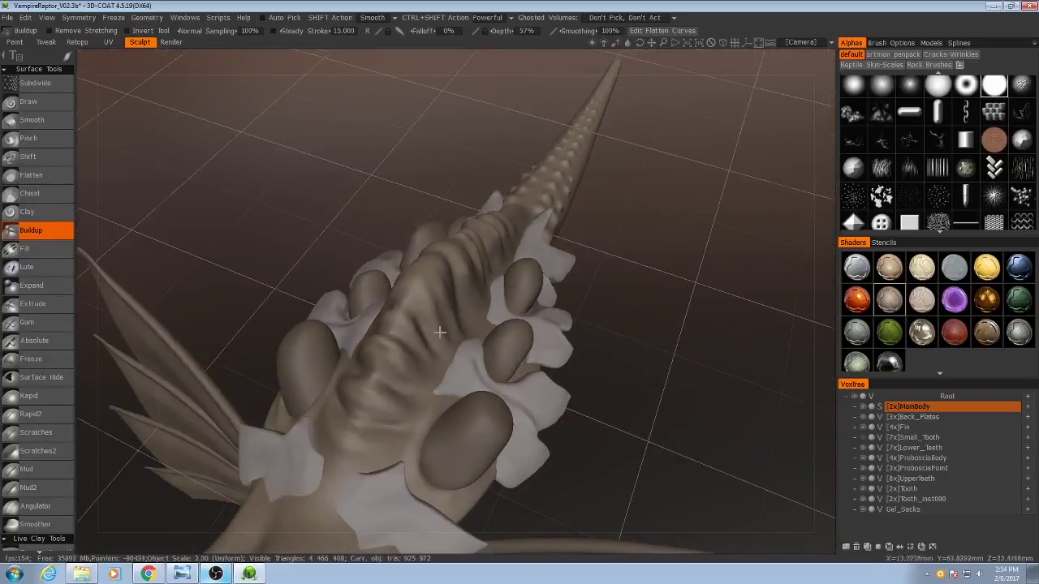
{"action": "middle_click_drag", "start_coordinate": [407, 366], "coordinate": [510, 355]}
{"action": "key", "text": "s"}
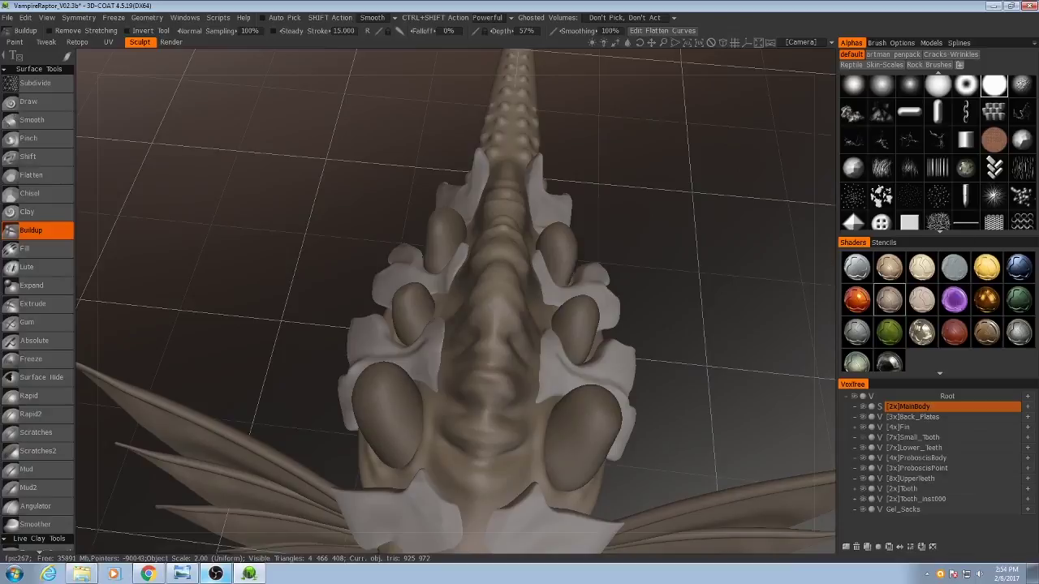
{"action": "middle_click_drag", "start_coordinate": [601, 349], "coordinate": [406, 345]}
{"action": "scroll", "coordinate": [459, 360], "scroll_direction": "up", "scroll_amount": 5}
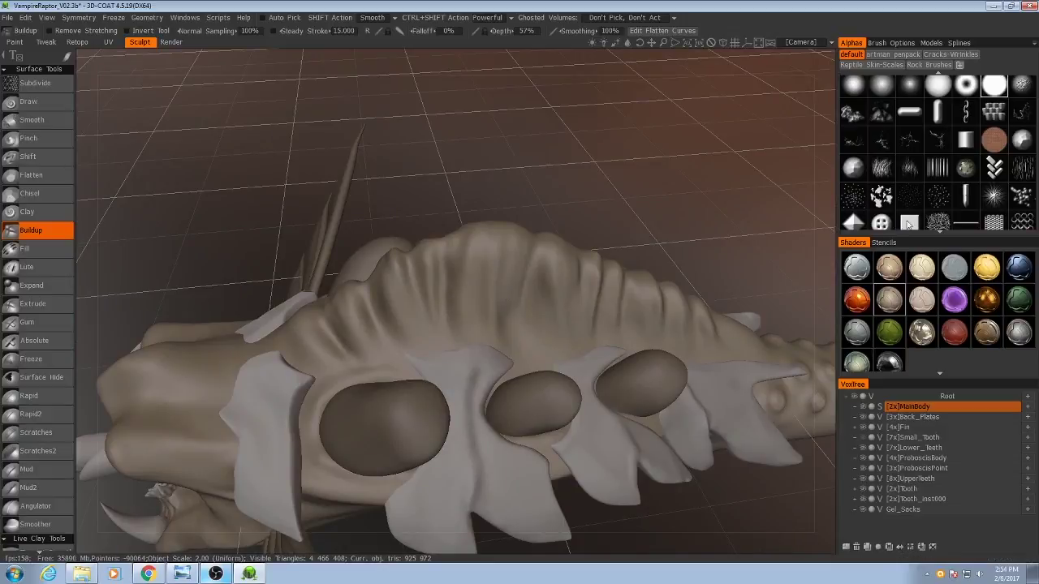
Step: Sculpt a short Buildup stroke with the solid square alpha down the central folds of the MainBody's back crest
{"action": "scroll", "coordinate": [484, 313], "scroll_direction": "up", "scroll_amount": 5}
{"action": "scroll", "coordinate": [479, 276], "scroll_direction": "down", "scroll_amount": 5}
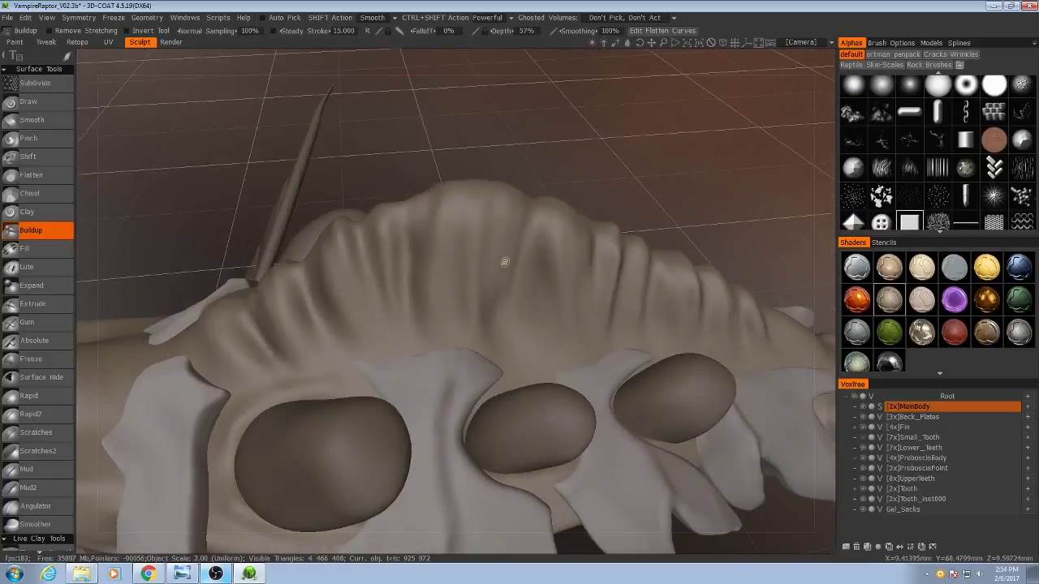
{"action": "scroll", "coordinate": [575, 222], "scroll_direction": "up", "scroll_amount": 5}
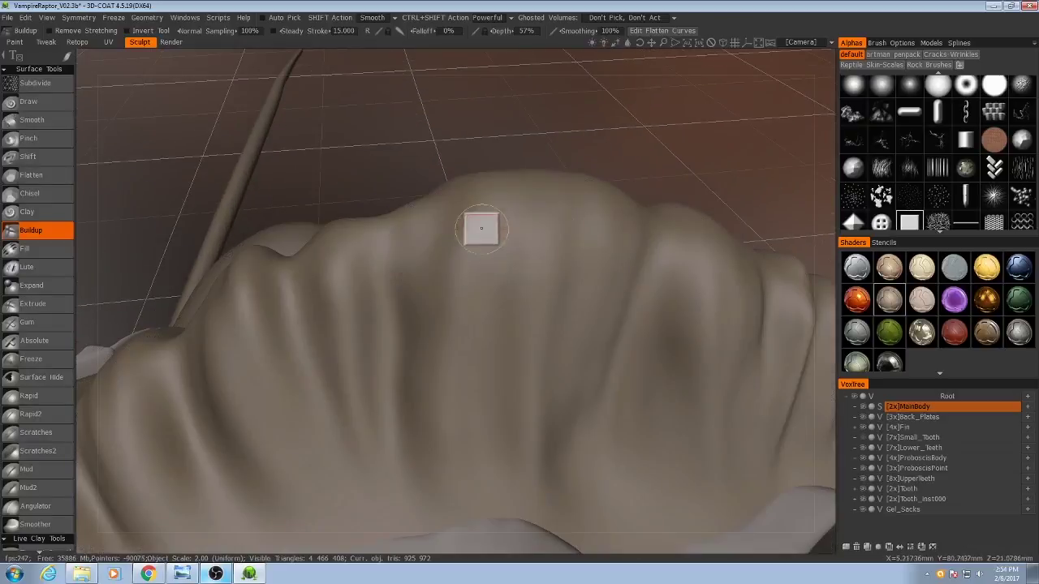
{"action": "left_click_drag", "start_coordinate": [442, 292], "coordinate": [455, 330]}
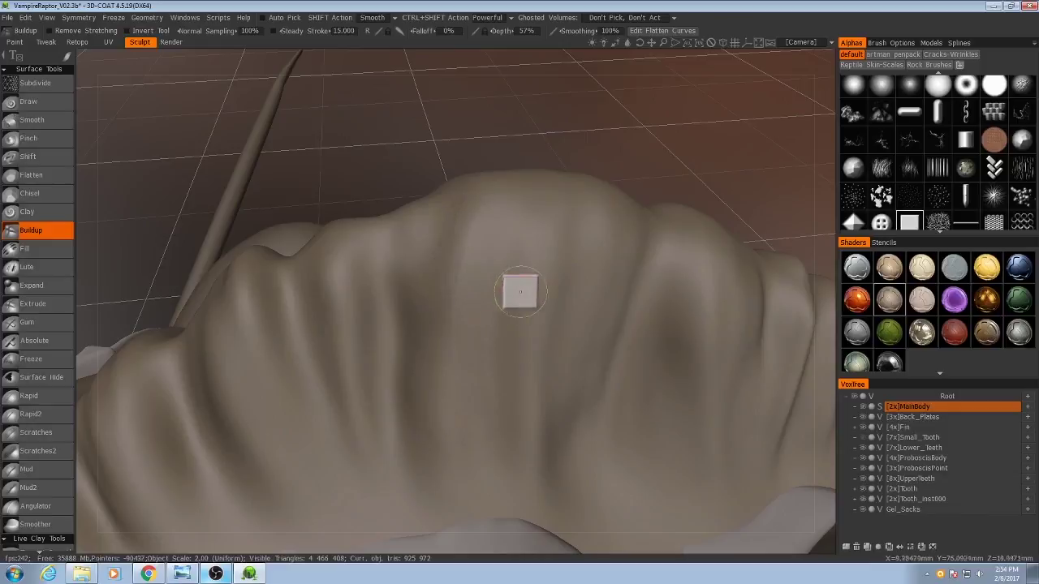
{"action": "middle_click_drag", "start_coordinate": [536, 311], "coordinate": [585, 260], "text": "alt"}
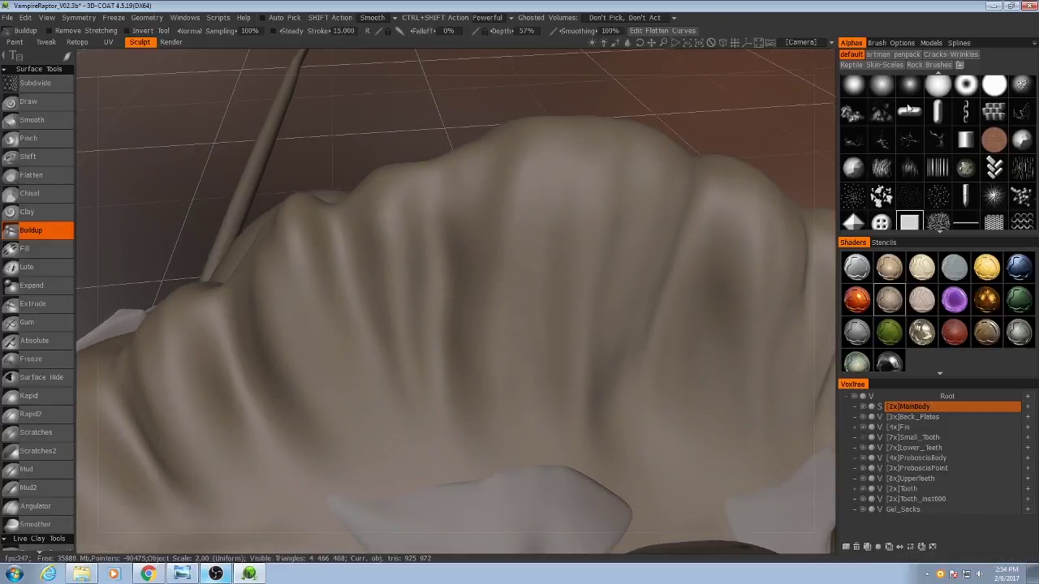